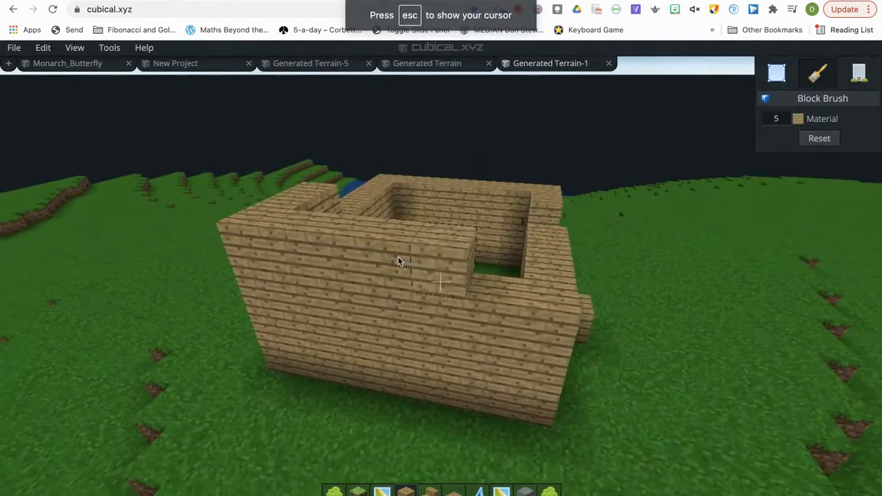
# Add more oak plank blocks along the upper edge of the wooden house's walls in Generated Terrain-1
pyautogui.rightClick(398, 257)
pyautogui.press('d')
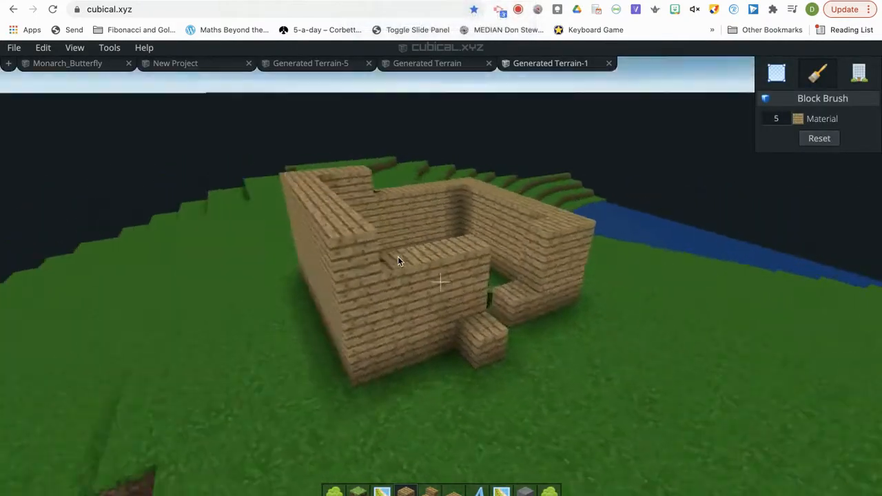
pyautogui.press('w')
pyautogui.press('w')
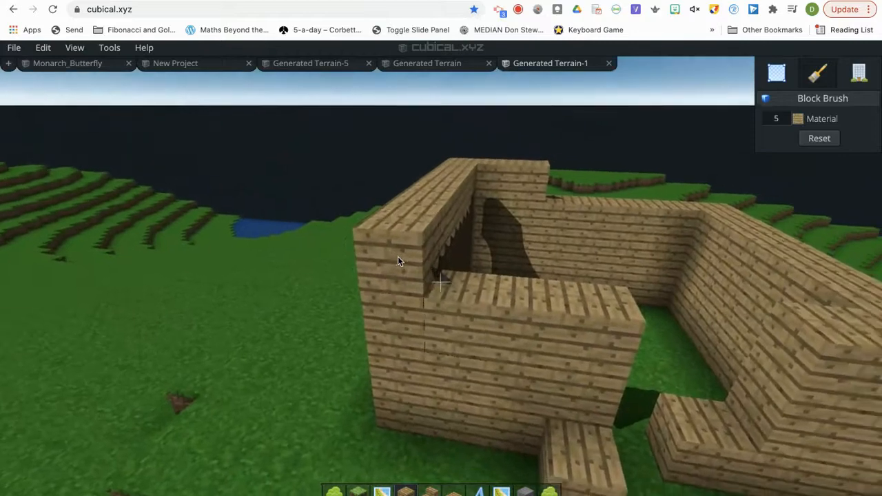
pyautogui.rightClick(398, 257)
pyautogui.press('d')
pyautogui.rightClick(397, 257)
pyautogui.press('d')
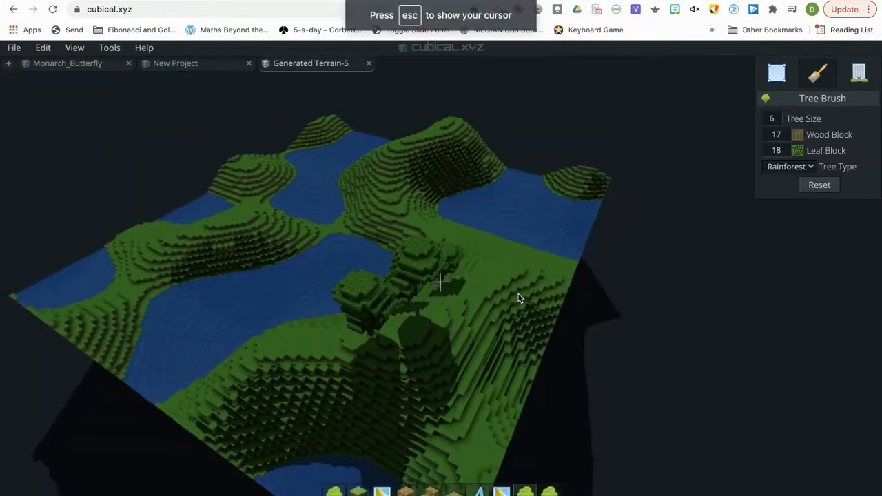
# Plant a cluster of size 6 Rainforest trees across the hillside in Generated Terrain-5 with the Tree Brush
pyautogui.rightClick(518, 294)
pyautogui.rightClick(519, 294)
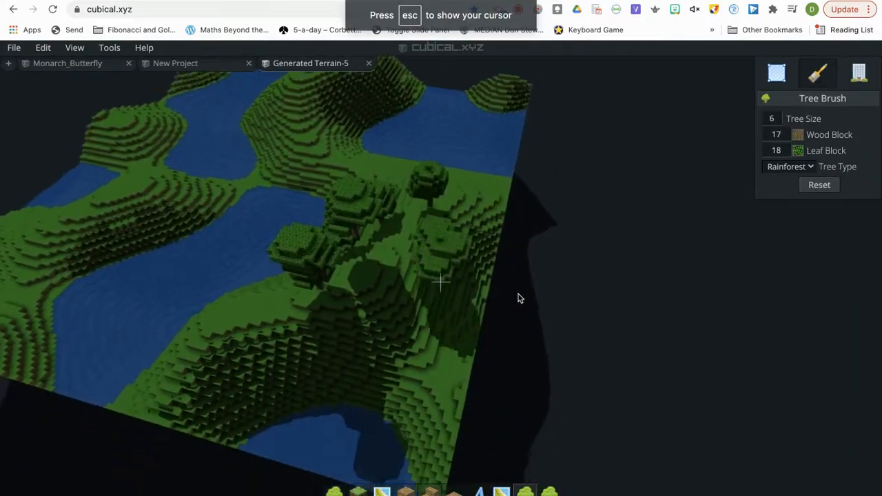
pyautogui.rightClick(518, 294)
pyautogui.rightClick(518, 294)
pyautogui.rightClick(518, 294)
pyautogui.rightClick(518, 295)
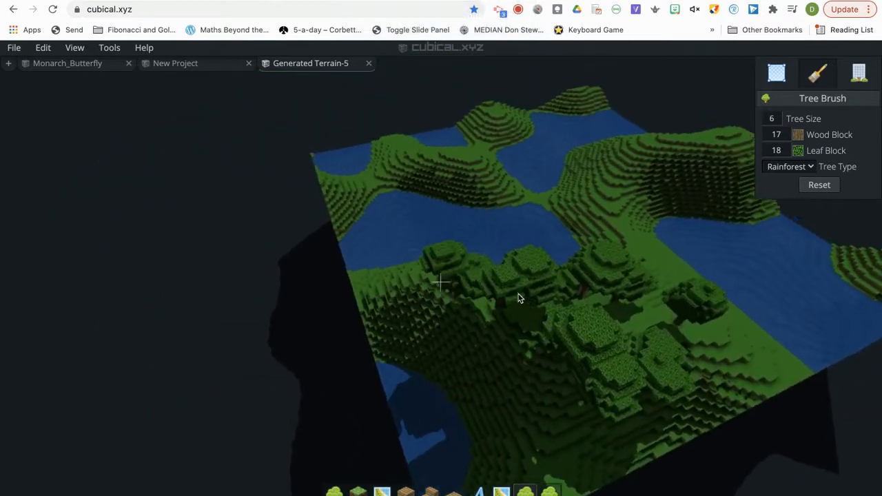
pyautogui.rightClick(518, 294)
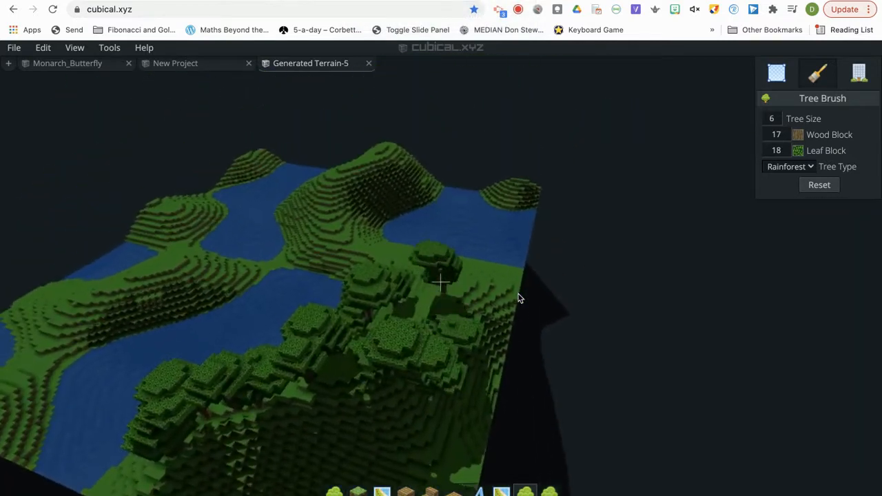
pyautogui.rightClick(518, 294)
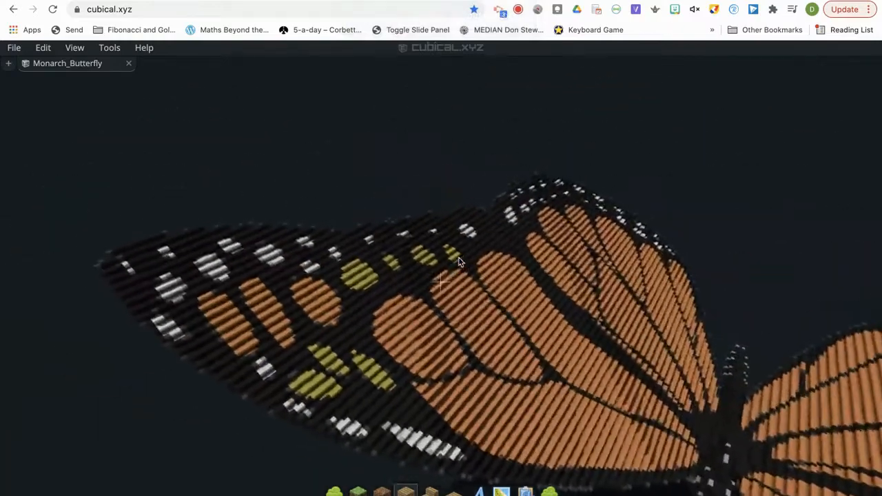
# Examine the Monarch_Butterfly model's wings and body from a distance, close up and at surface level
pyautogui.press('w')
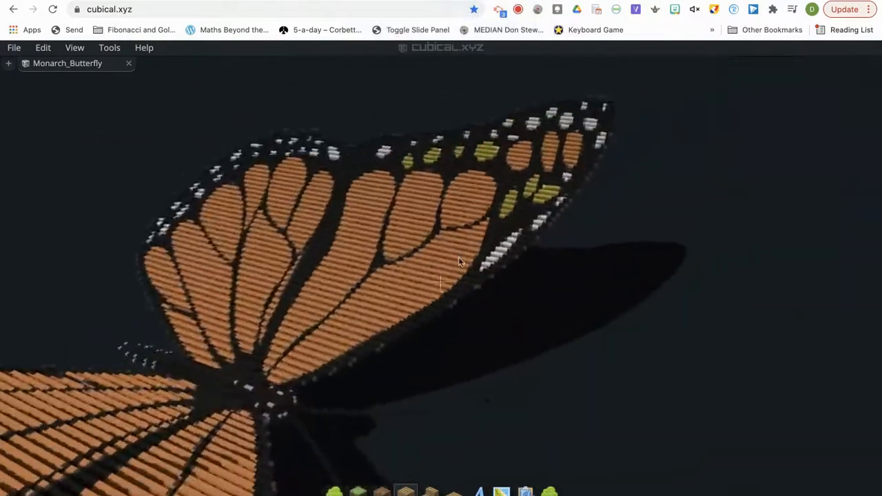
pyautogui.press('w')
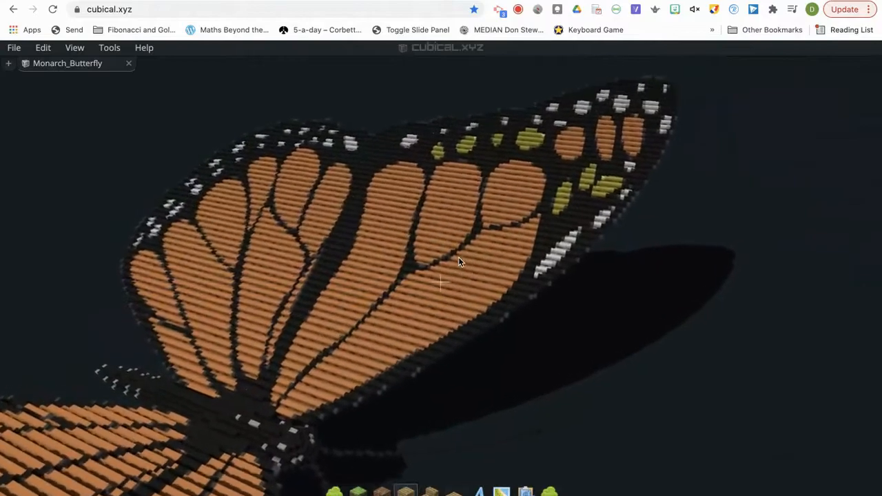
pyautogui.press('w')
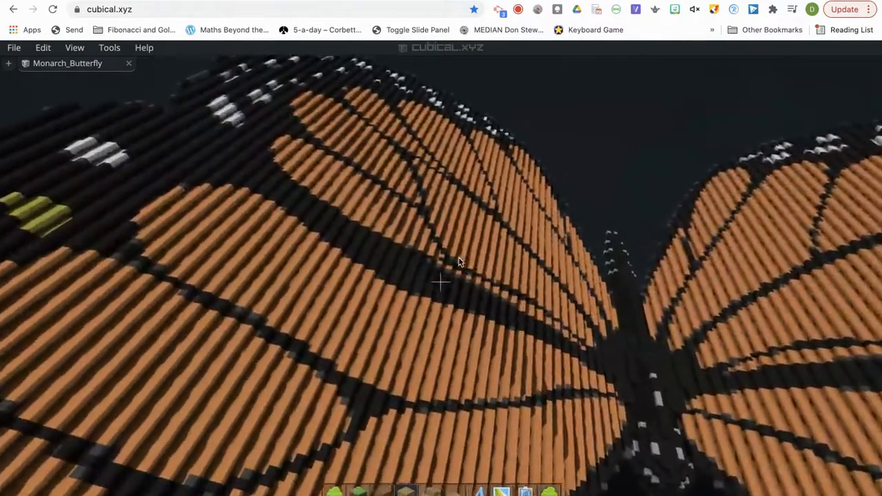
pyautogui.press('w')
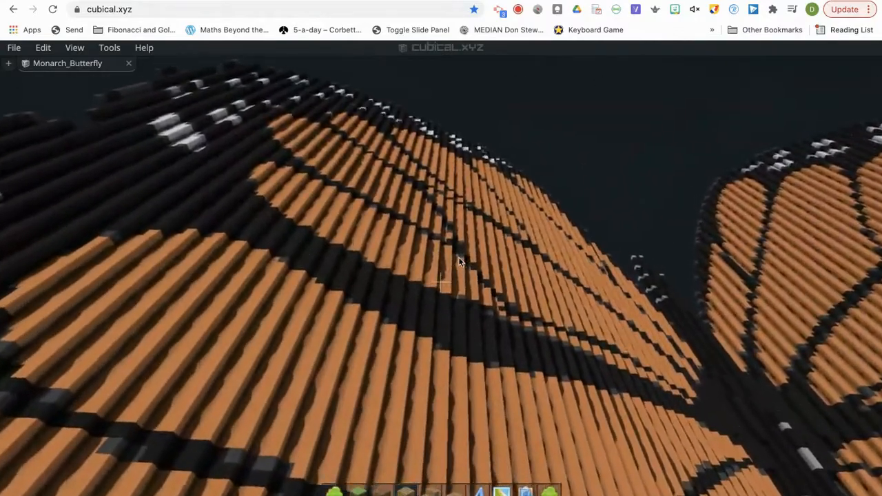
pyautogui.press('w')
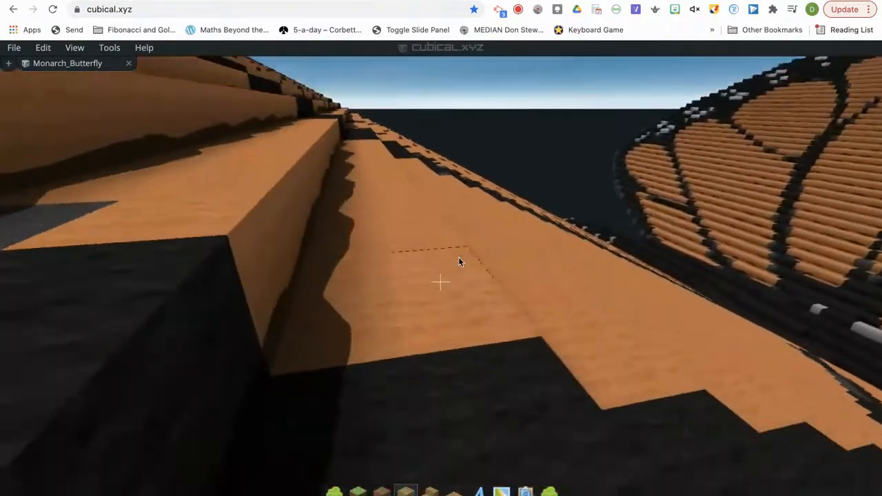
pyautogui.press('w')
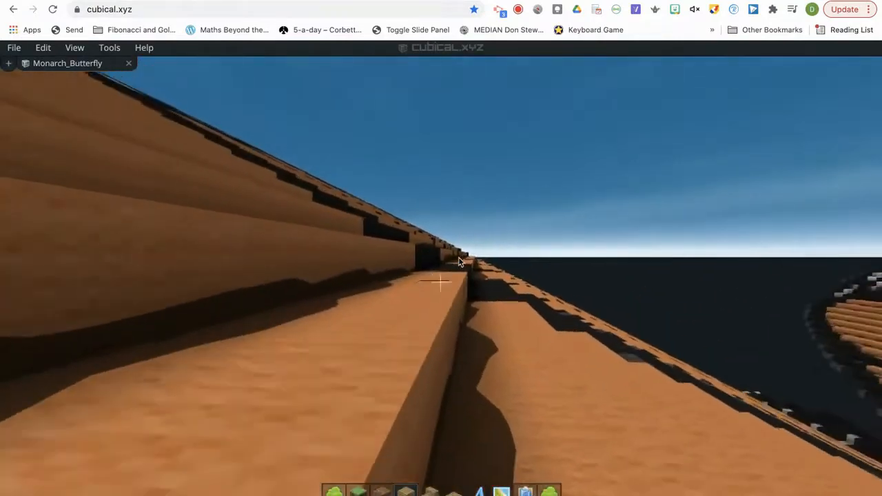
pyautogui.press('w')
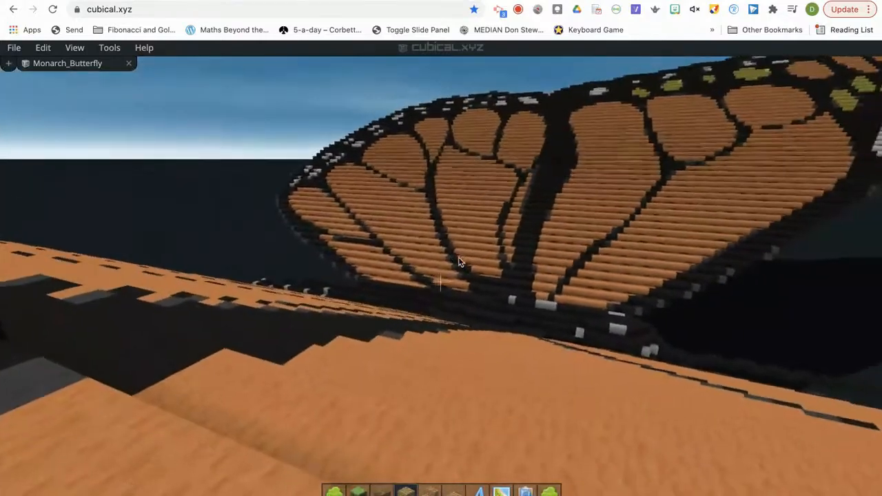
pyautogui.press('w')
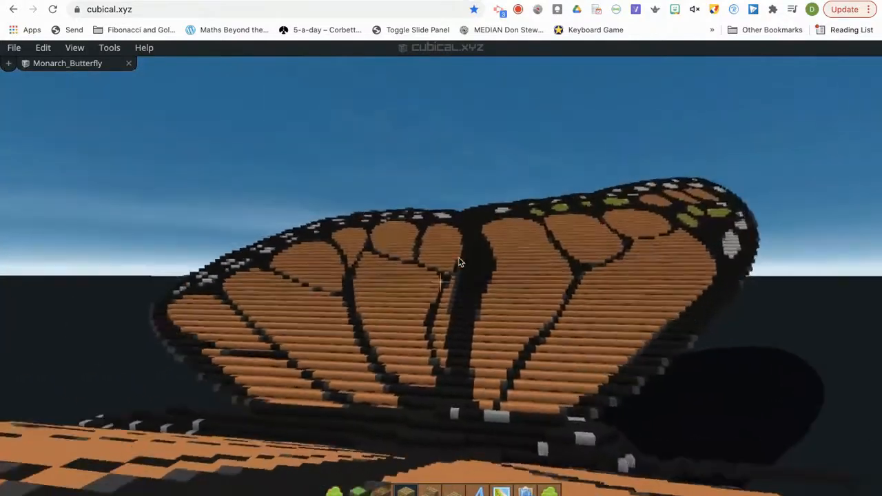
pyautogui.press('a')
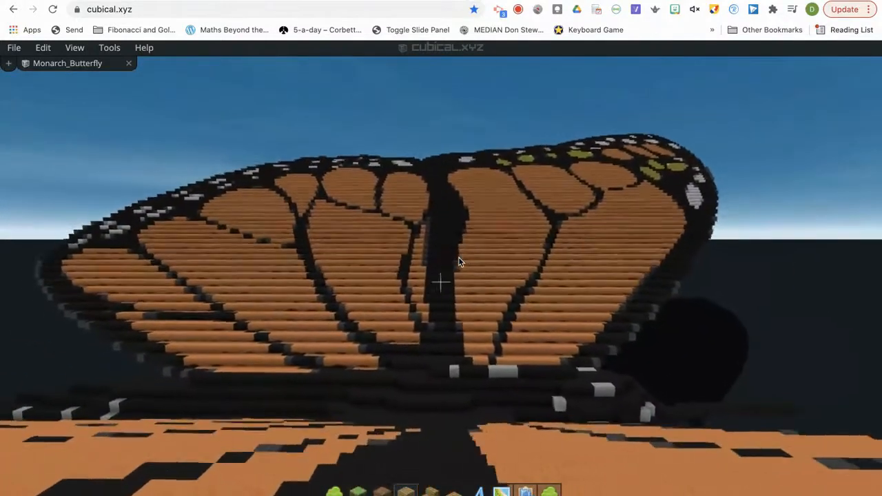
pyautogui.press('w')
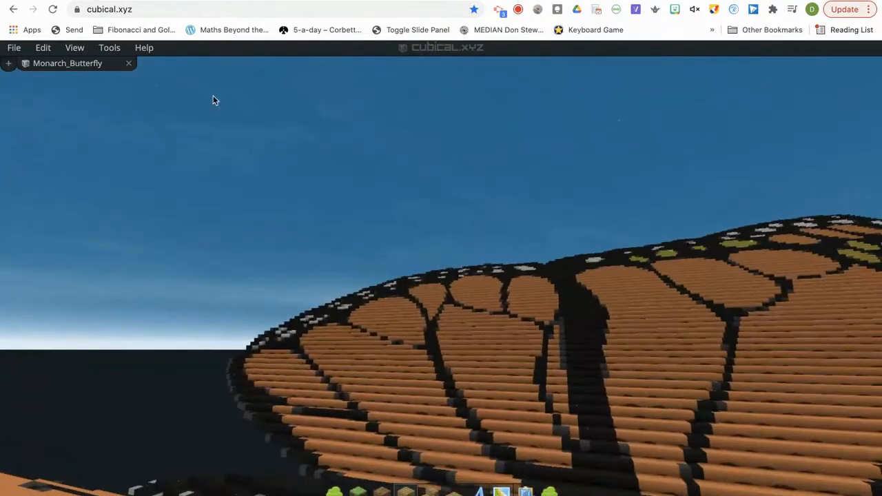
# Create a 64 by 64 by 64 file named New Project with the Basic starting area and flatland layers
pyautogui.click(13, 48)
pyautogui.click(28, 69)
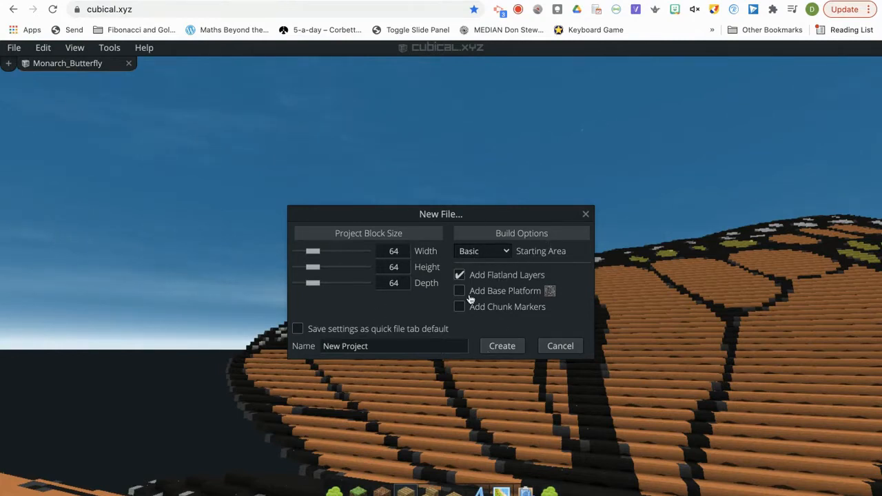
pyautogui.click(513, 352)
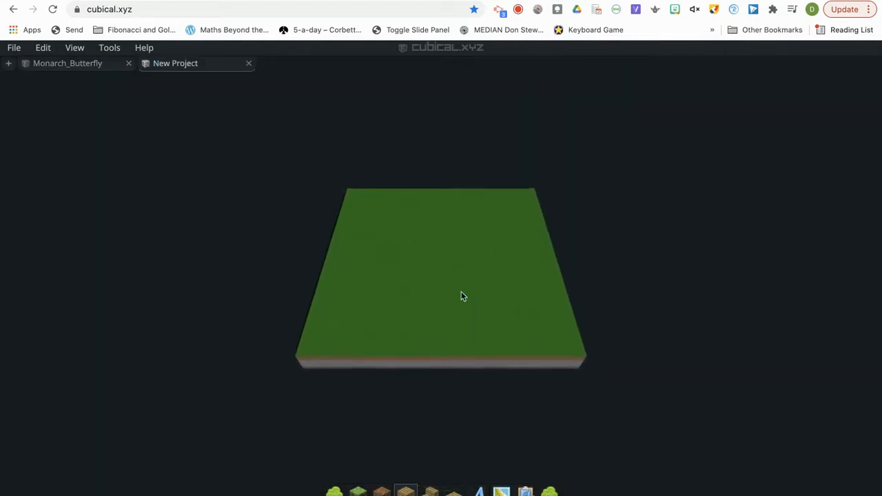
# Enter the new flat world and descend to ground level on the grass
pyautogui.click(461, 295)
pyautogui.press('w')
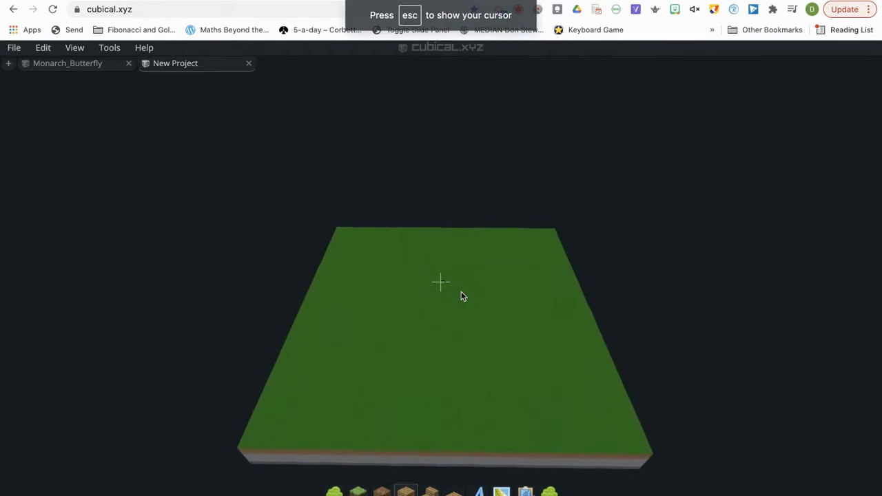
pyautogui.press('w')
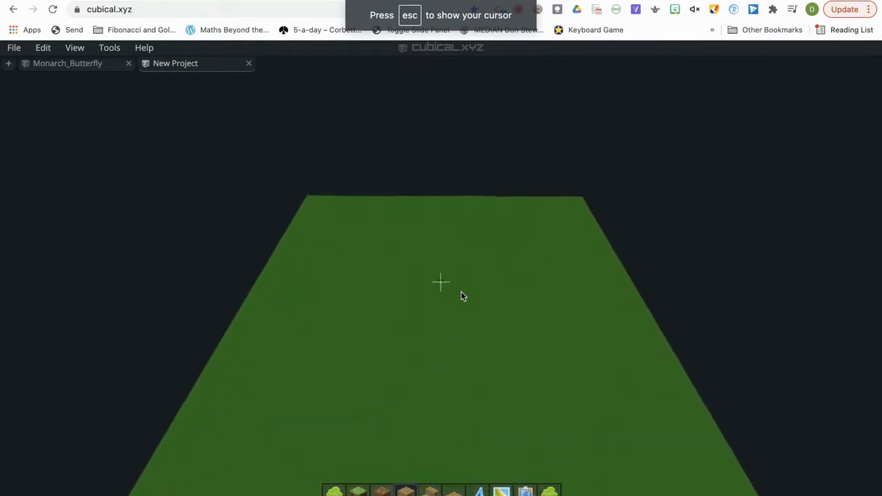
pyautogui.press('w')
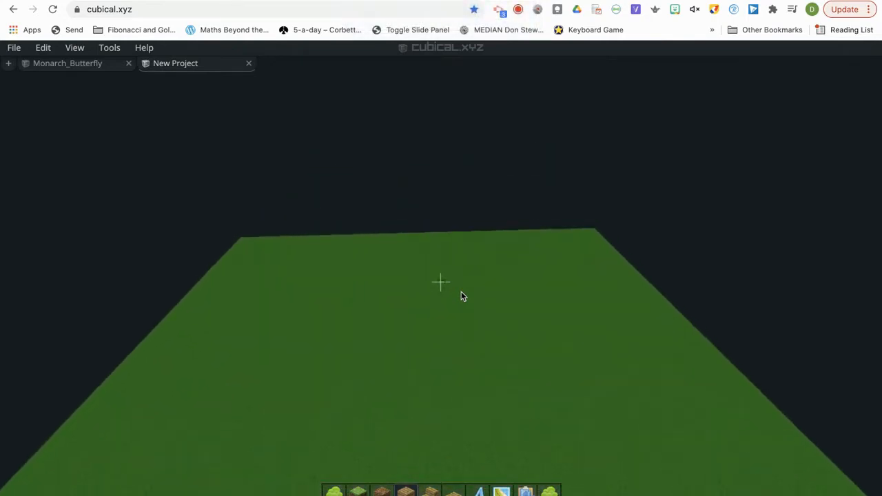
pyautogui.press('w')
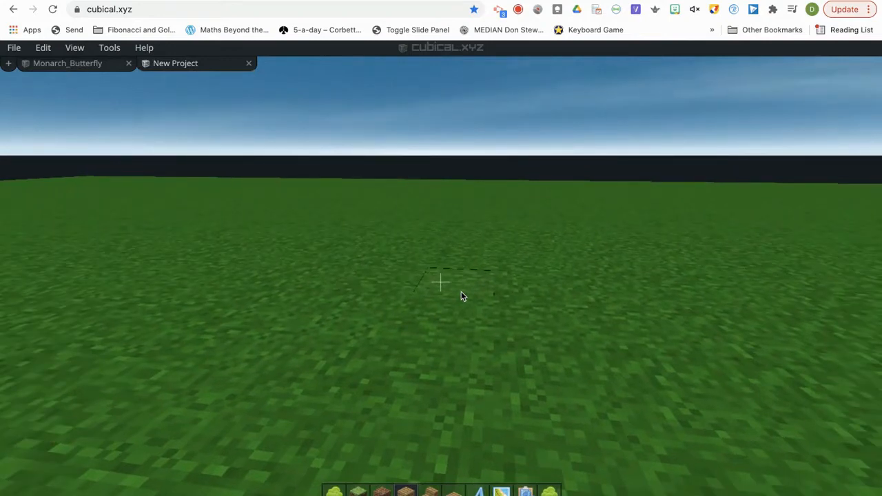
pyautogui.press('1')
pyautogui.click(462, 296)
pyautogui.hotkey('ctrl', 'z')
# Look through the full block inventory and replace the Dirt block in the hotbar with Jungle Wood Plank
pyautogui.press('2')
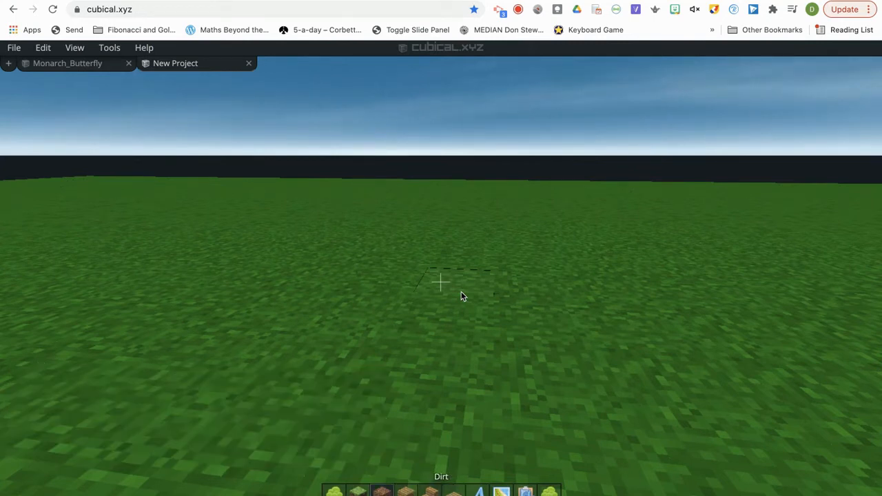
pyautogui.press('e')
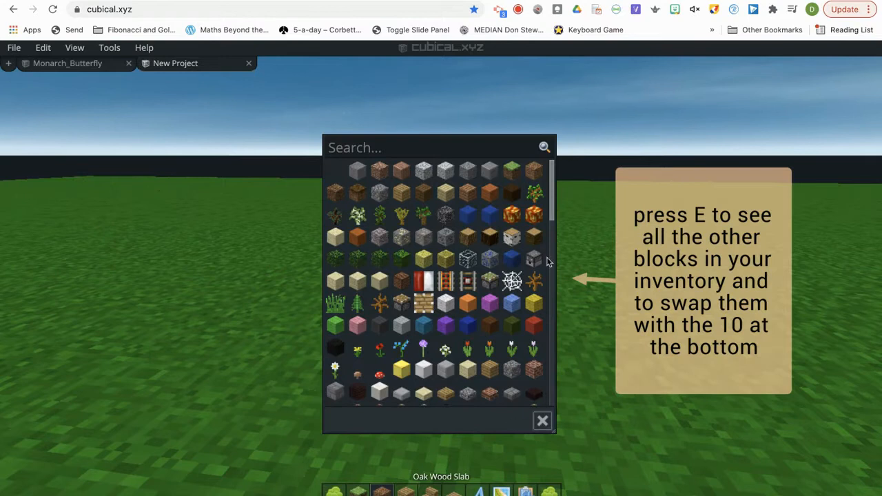
pyautogui.moveTo(552, 215); pyautogui.dragTo(466, 187)
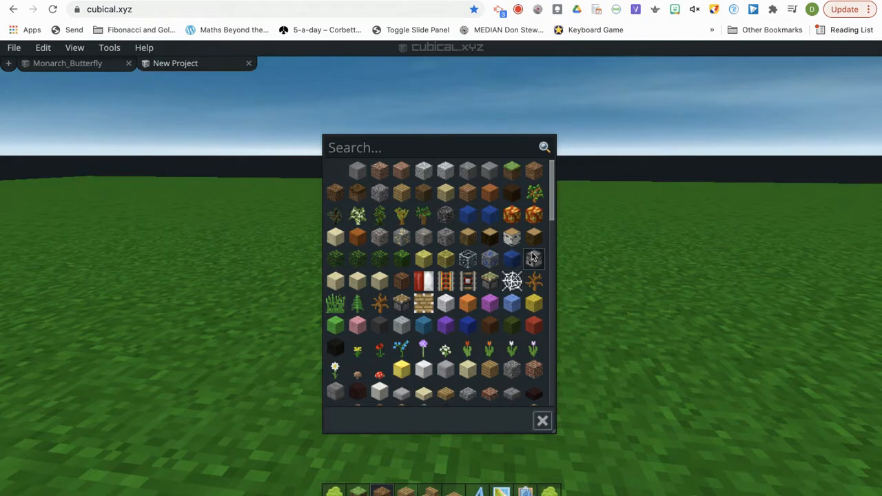
pyautogui.moveTo(555, 205); pyautogui.dragTo(551, 393)
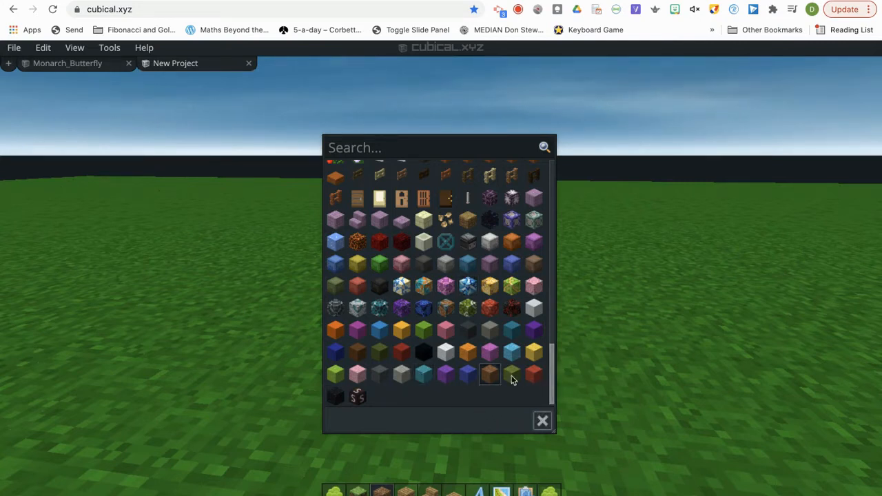
pyautogui.moveTo(551, 356); pyautogui.dragTo(559, 174)
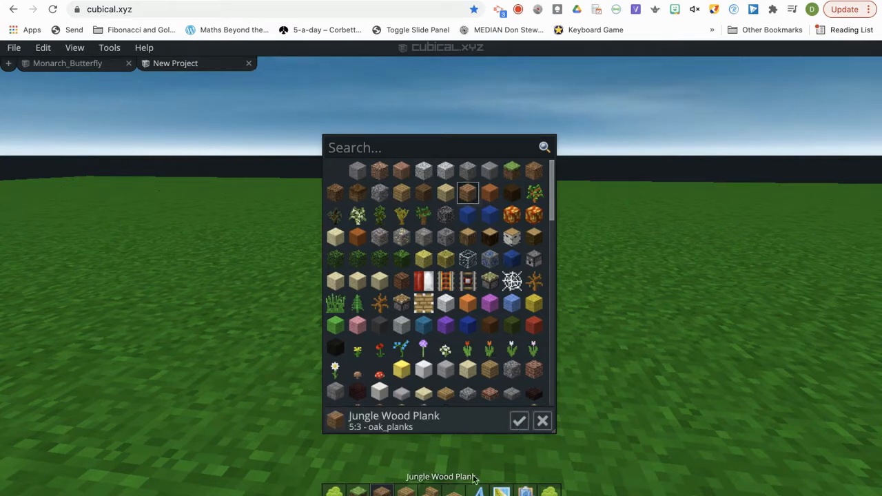
pyautogui.click(545, 422)
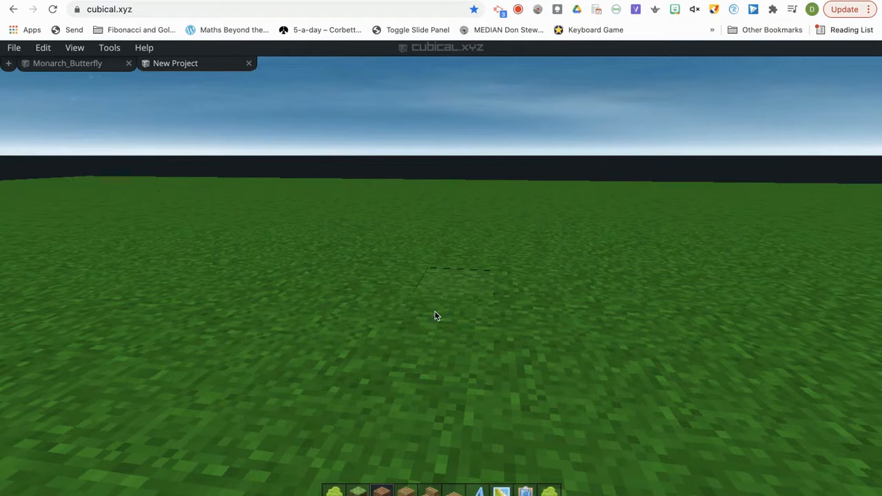
# Place a straight row of Jungle Wood Plank blocks on the grass as the first wall's base
pyautogui.press('a')
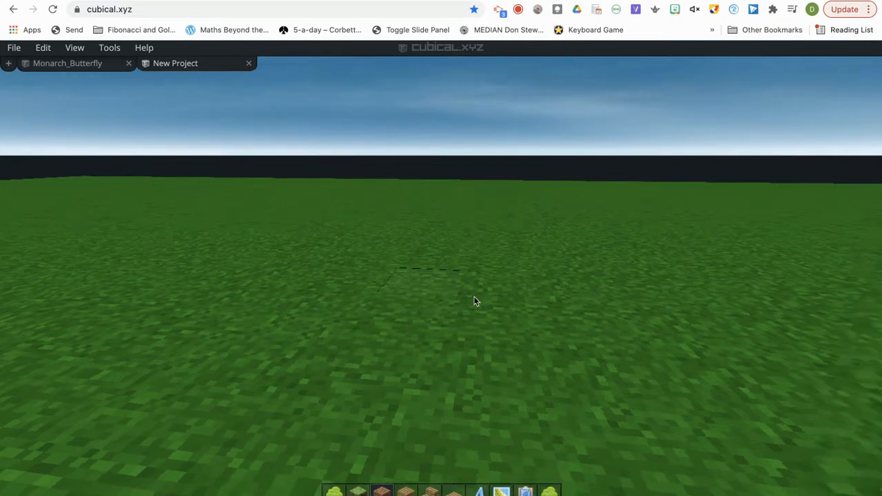
pyautogui.click(463, 282)
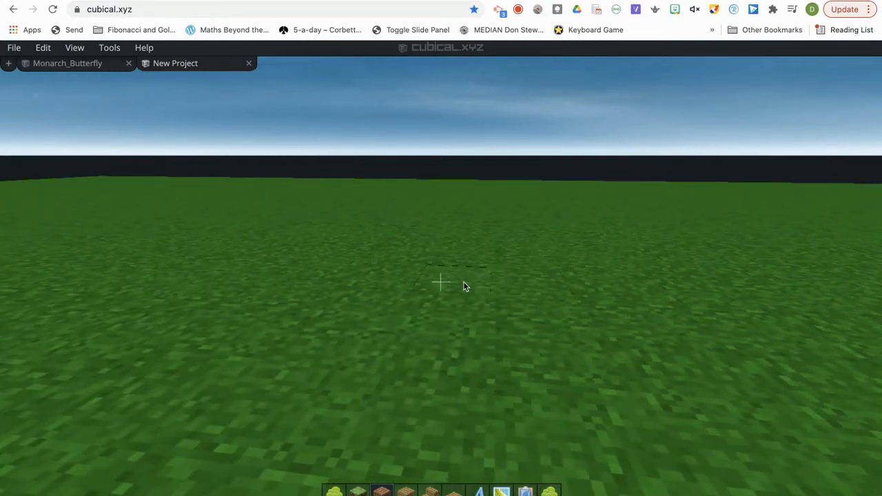
pyautogui.rightClick(463, 282)
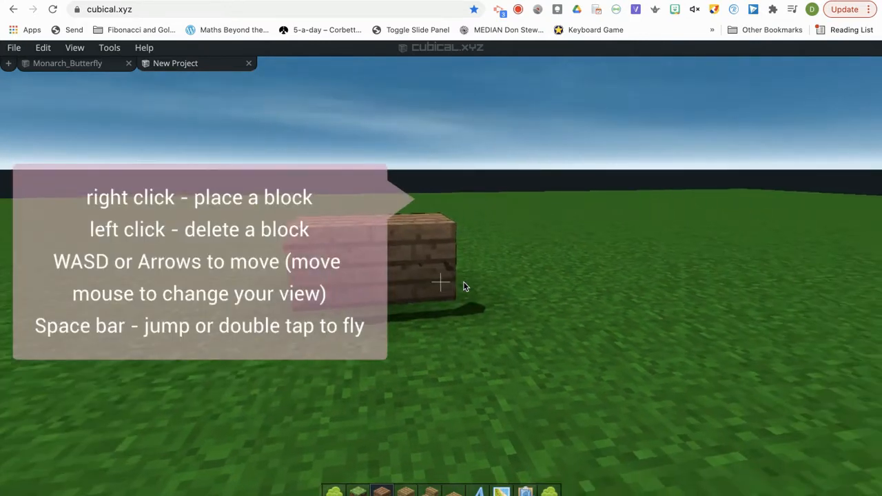
pyautogui.rightClick(463, 281)
pyautogui.rightClick(463, 282)
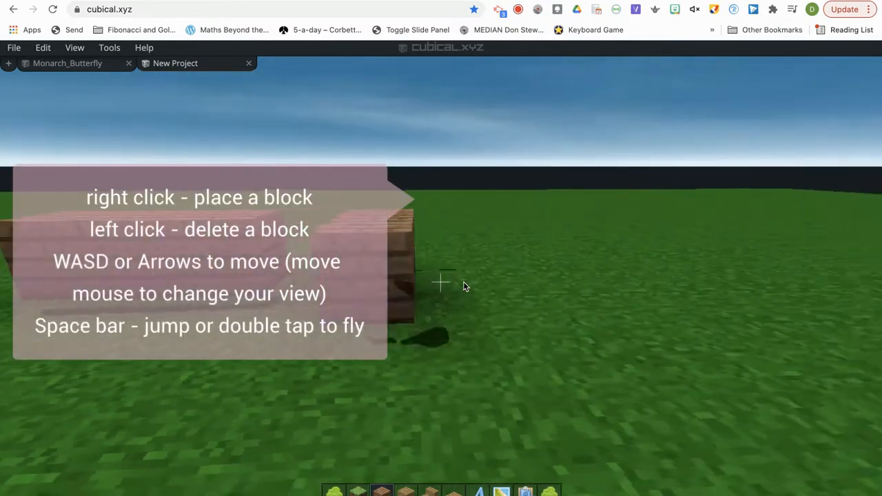
# Turn the corner and lay a perpendicular row of Jungle Wood Plank blocks from the end of the first row
pyautogui.click(464, 282)
pyautogui.rightClick(463, 282)
pyautogui.press('s')
pyautogui.rightClick(463, 282)
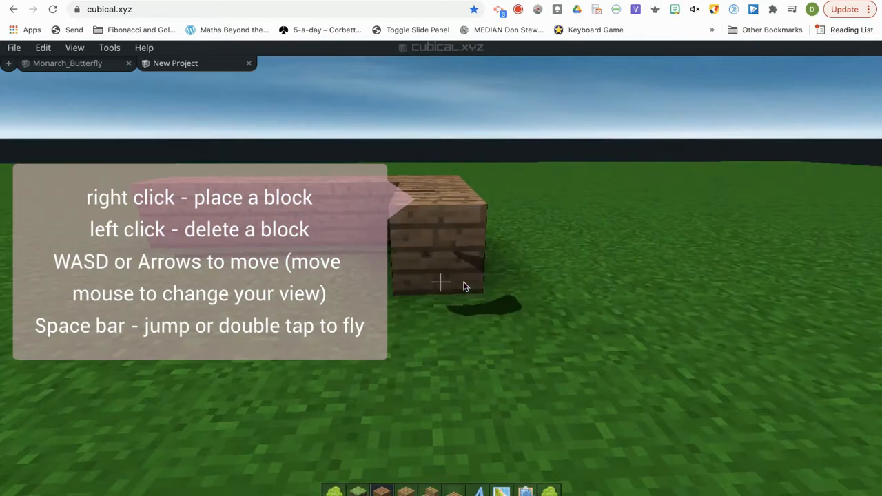
pyautogui.rightClick(463, 281)
pyautogui.rightClick(464, 282)
pyautogui.press('s')
pyautogui.rightClick(464, 282)
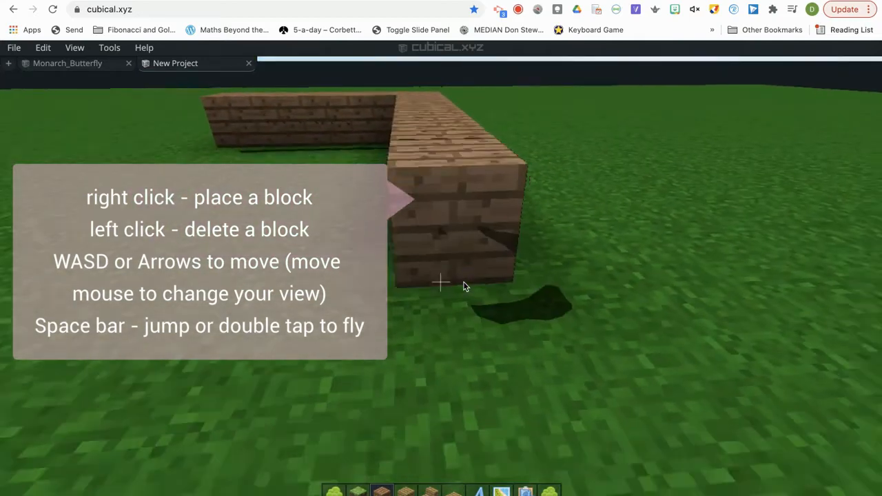
# Extend the perpendicular row of Jungle Wood Plank blocks further across the grass
pyautogui.rightClick(464, 282)
pyautogui.rightClick(464, 283)
pyautogui.rightClick(464, 283)
pyautogui.press('a')
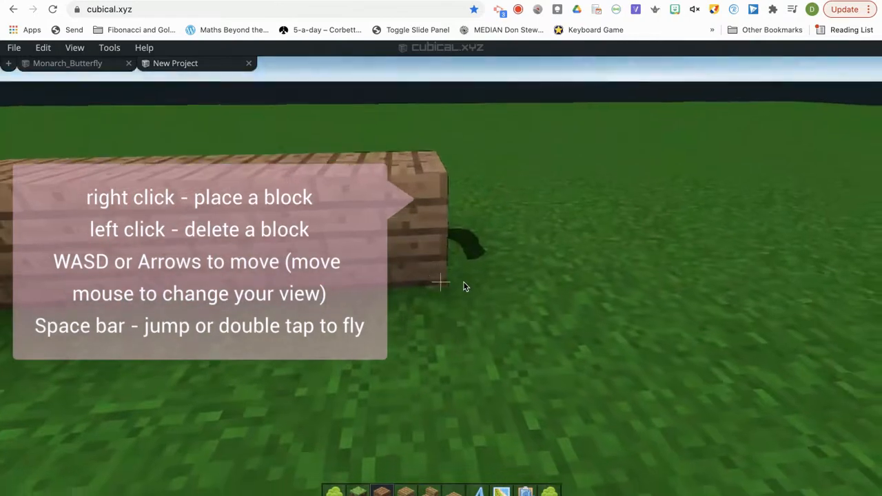
pyautogui.rightClick(464, 282)
pyautogui.press('s')
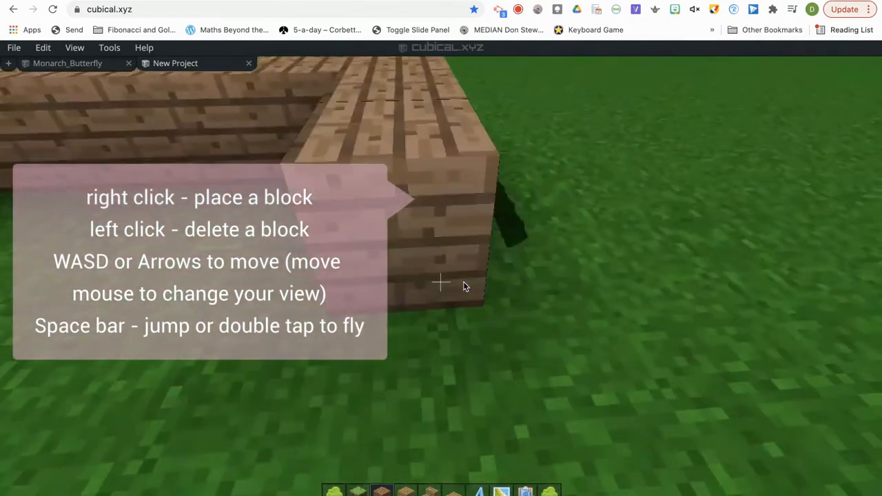
pyautogui.rightClick(464, 283)
pyautogui.rightClick(464, 283)
# Continue the house outline with more Jungle Wood Plank blocks, leaving a gap between blocks for a doorway
pyautogui.press('s')
pyautogui.rightClick(464, 282)
pyautogui.rightClick(464, 283)
pyautogui.rightClick(464, 283)
pyautogui.press('a')
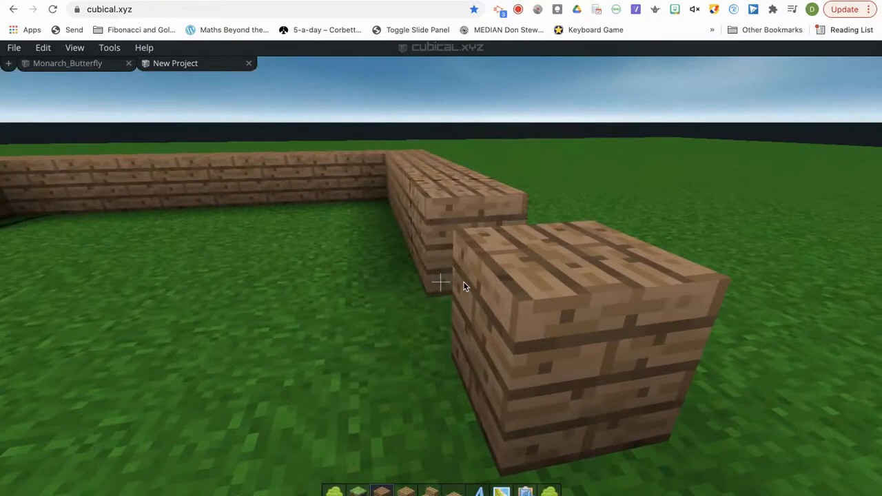
pyautogui.rightClick(464, 282)
pyautogui.press('a')
pyautogui.press('s')
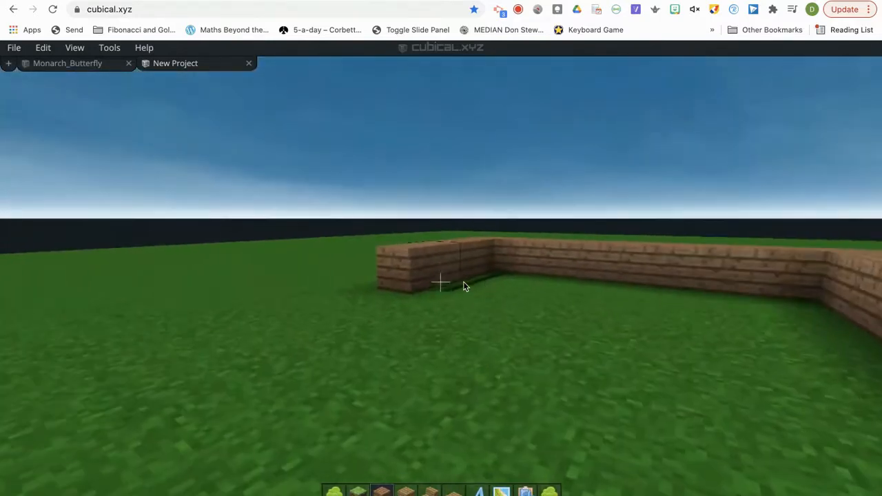
# Complete the four-sided plank outline around its doorway gap and fly up to view it from above
pyautogui.press('w')
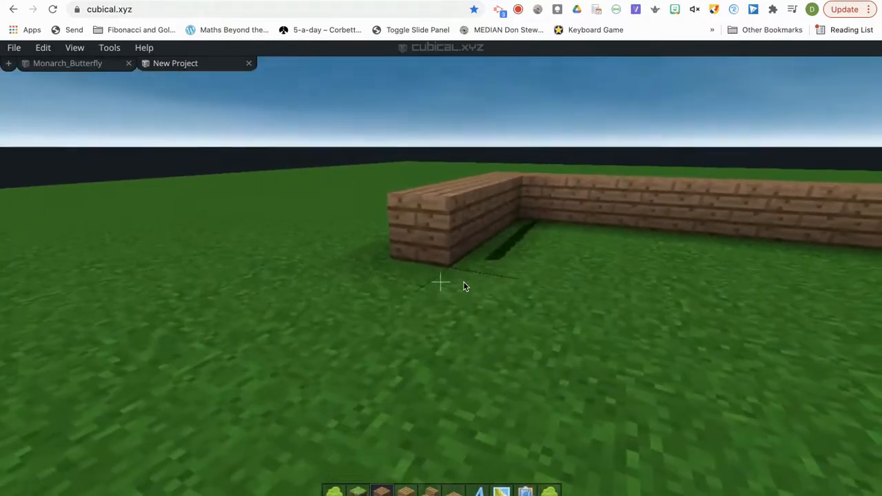
pyautogui.press('w')
pyautogui.press('s')
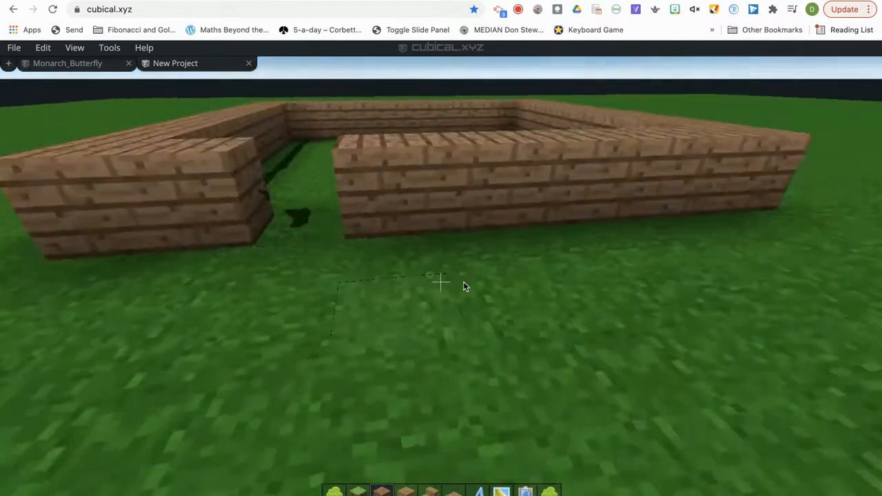
pyautogui.press('s')
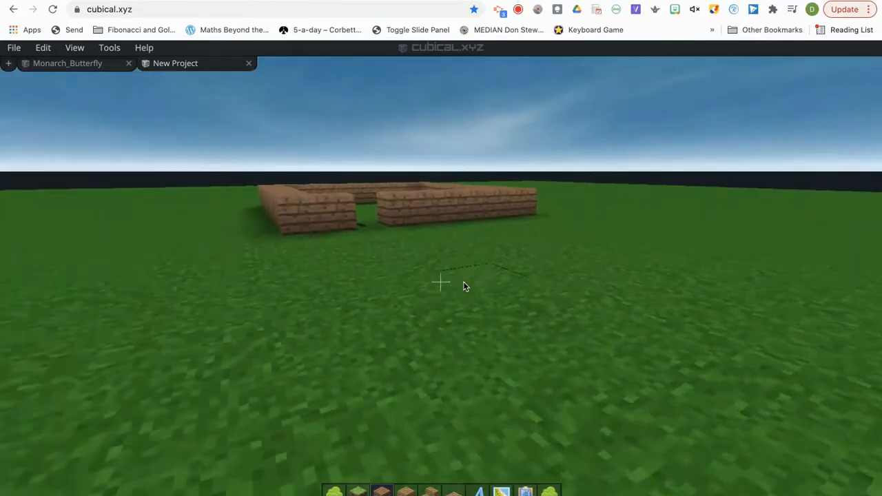
pyautogui.press('space')
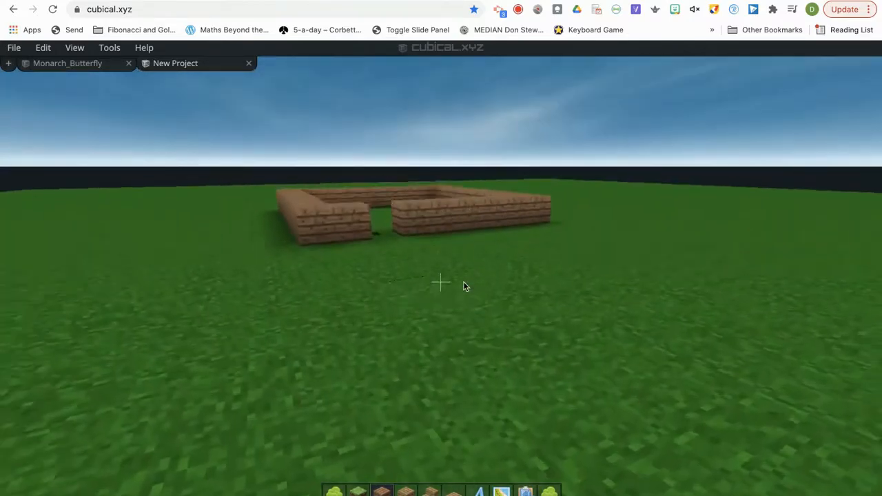
pyautogui.press('space')
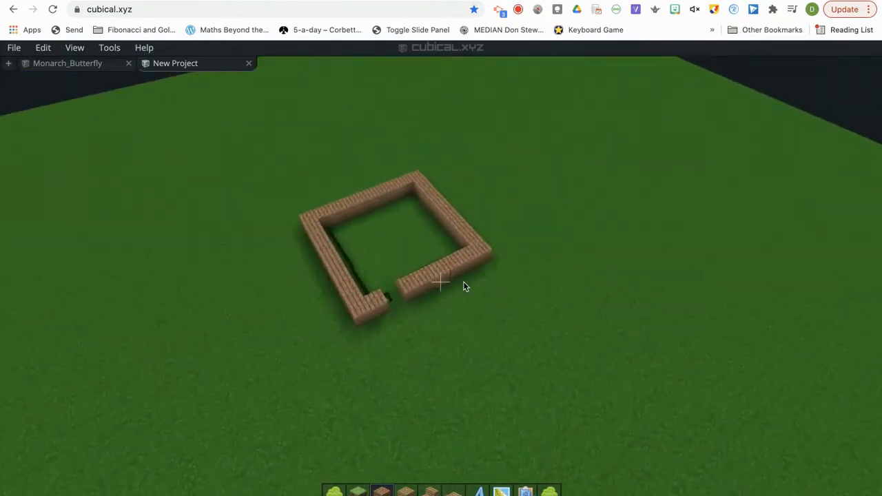
pyautogui.press('d')
pyautogui.press('d')
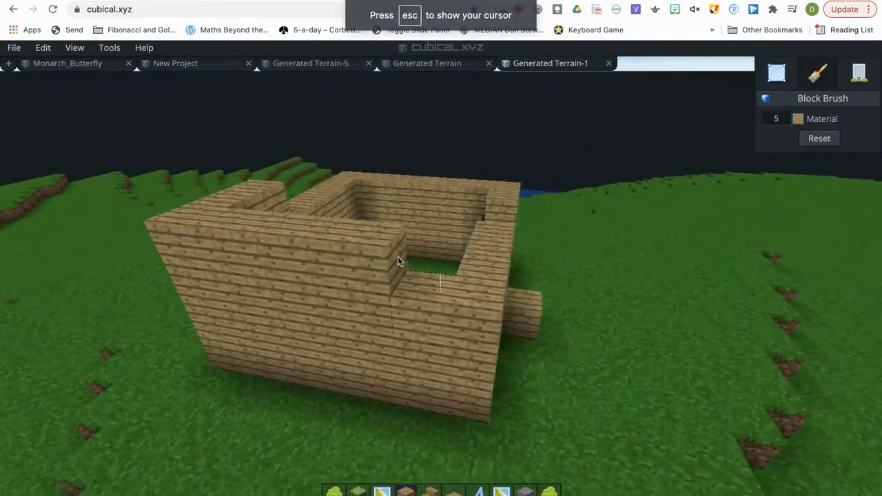
# Circle the half-built plank house in Generated Terrain-1 and add plank blocks to its upper wall with the Block Brush
pyautogui.click(398, 257)
pyautogui.press('d')
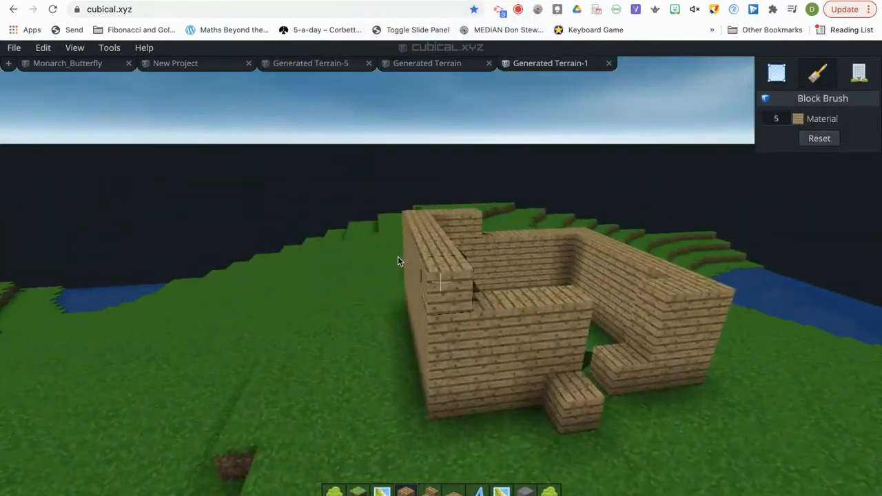
pyautogui.press('w')
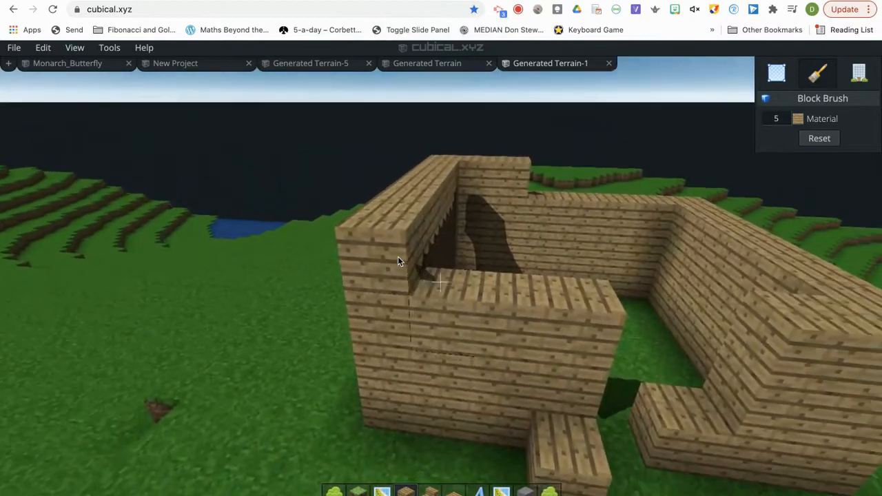
pyautogui.click(397, 257)
pyautogui.press('d')
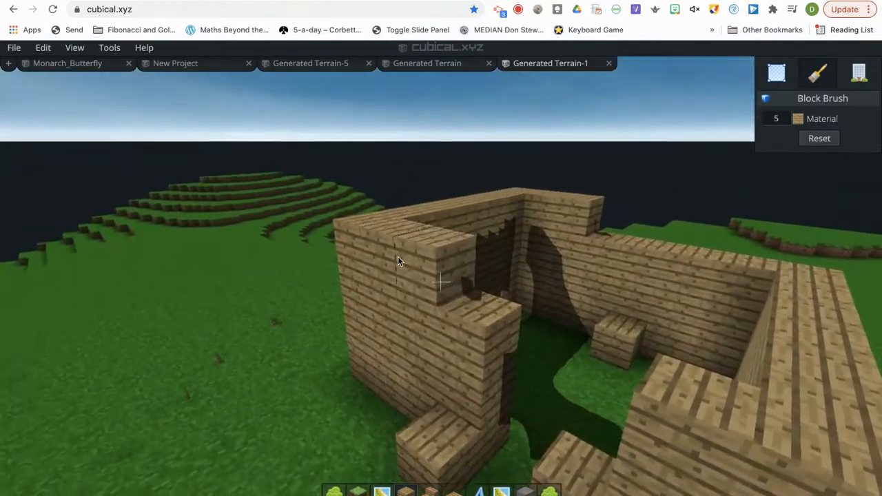
pyautogui.press('s')
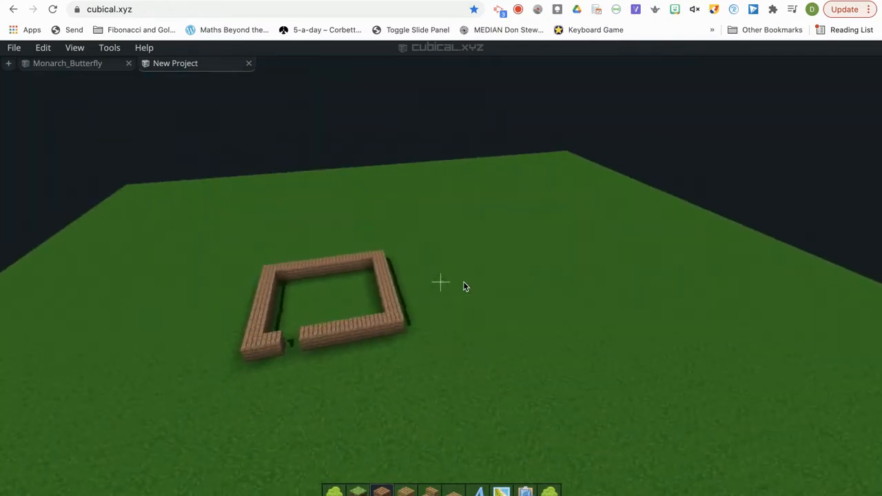
# Build a terrain with the Terrain Generator at width 128, height 64, depth 128 and a randomized seed
pyautogui.click(110, 47)
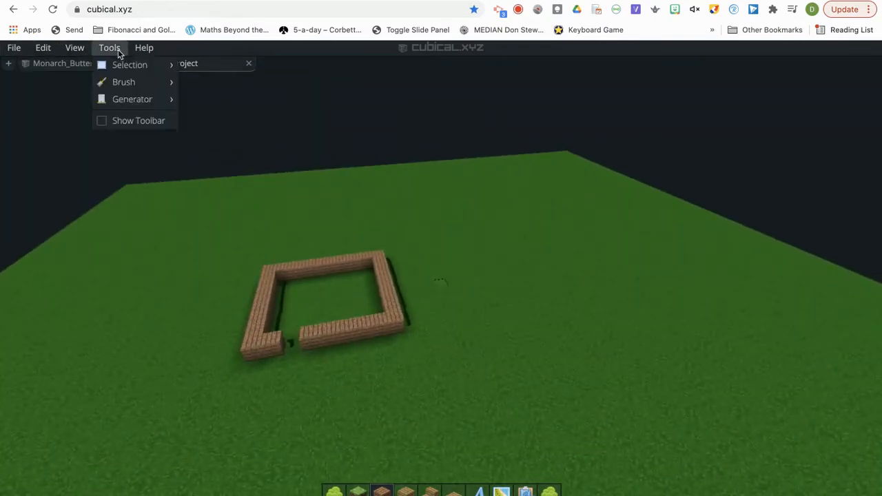
pyautogui.moveTo(135, 99)
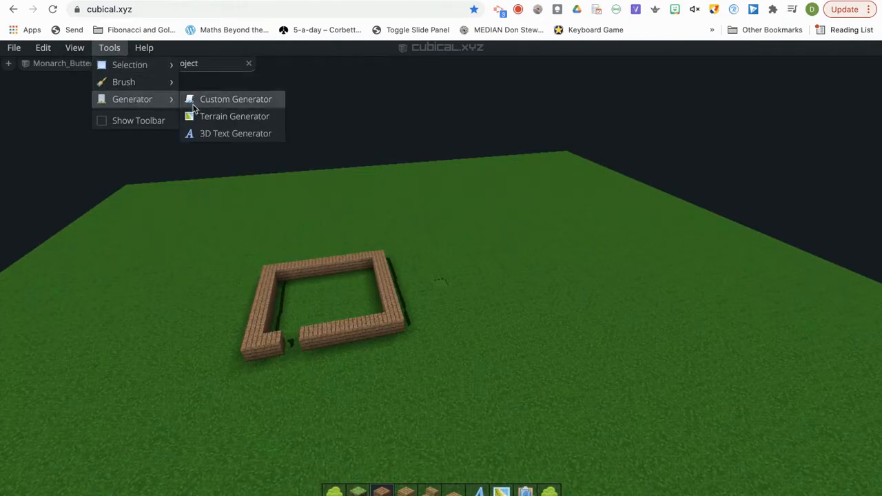
pyautogui.click(235, 118)
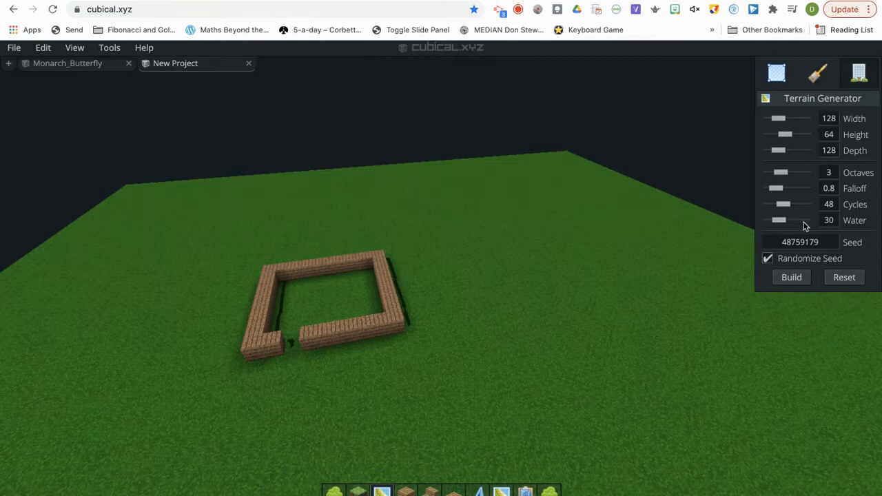
pyautogui.click(793, 277)
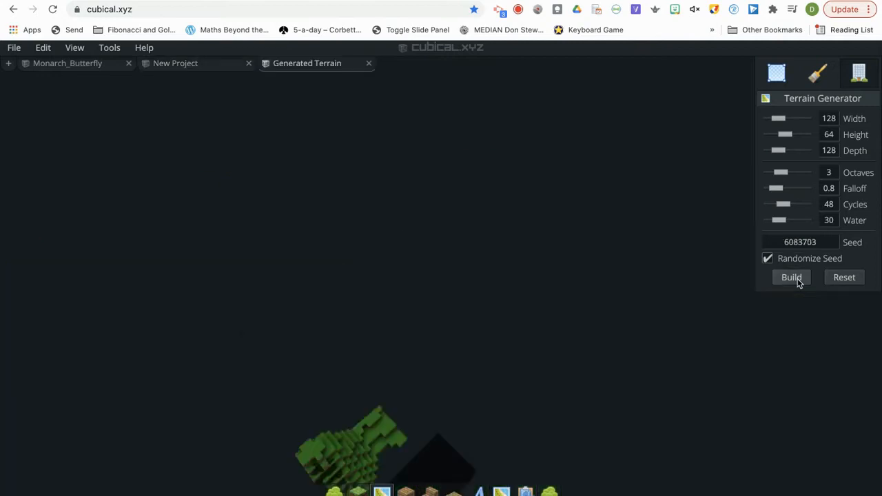
# Generate several more terrains with varied shape settings, ending with octaves 1.4, falloff 2.8 and cycles 80
pyautogui.moveTo(782, 175); pyautogui.dragTo(788, 173)
pyautogui.moveTo(776, 188)
pyautogui.mouseDown()
pyautogui.moveTo(777, 204)
pyautogui.moveTo(791, 204)
pyautogui.moveTo(783, 188)
pyautogui.moveTo(795, 188)
pyautogui.moveTo(775, 175)
pyautogui.mouseUp()
pyautogui.click(799, 279)
pyautogui.click(793, 278)
pyautogui.click(792, 277)
pyautogui.click(789, 281)
pyautogui.moveTo(795, 191); pyautogui.dragTo(790, 191)
pyautogui.click(791, 279)
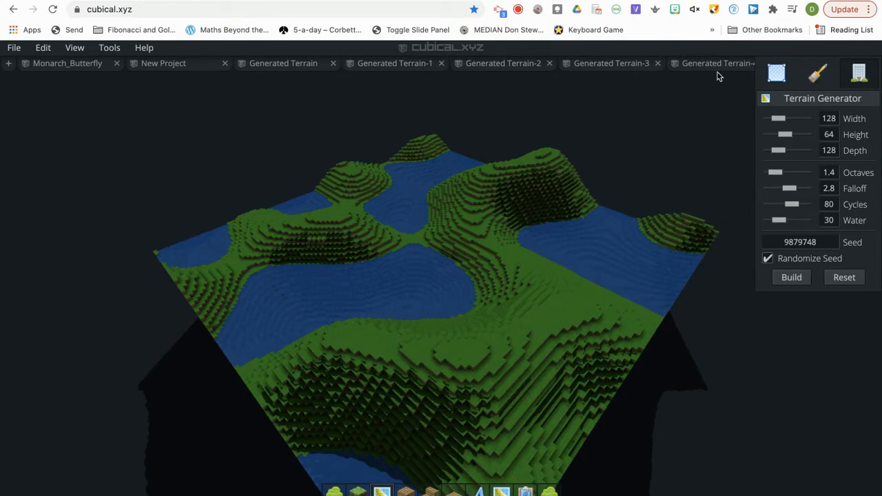
# Close the earlier generated terrain projects, keeping only Generated Terrain-5
pyautogui.moveTo(379, 66)
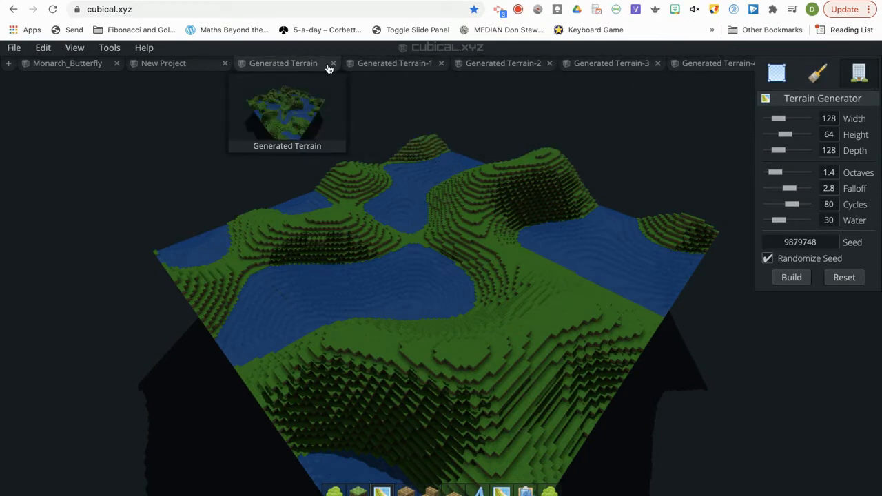
pyautogui.click(335, 65)
pyautogui.click(334, 66)
pyautogui.click(334, 65)
pyautogui.click(335, 65)
pyautogui.click(334, 64)
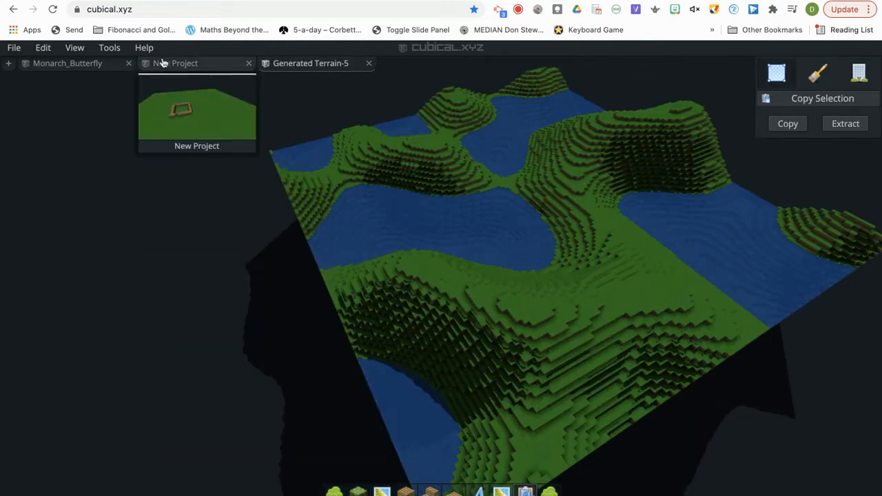
# Choose the Tree Brush and plant Rainforest trees of size 6 on the near hill beside the lake
pyautogui.click(112, 49)
pyautogui.moveTo(130, 100)
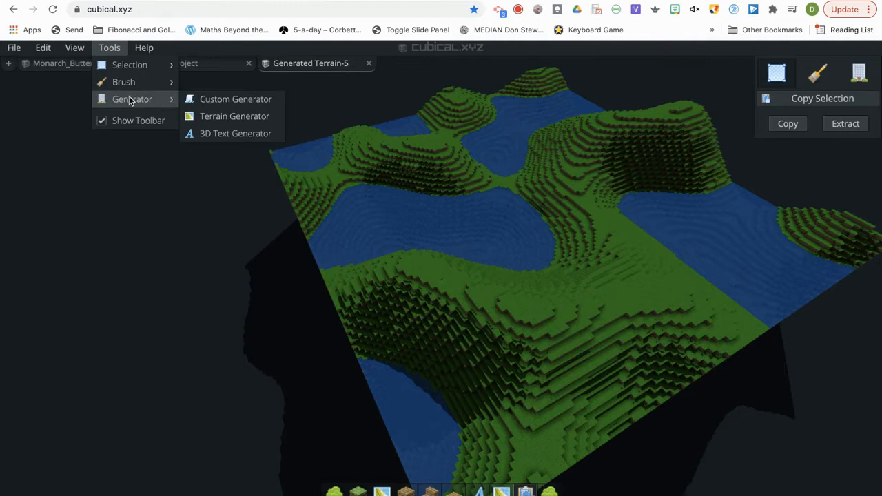
pyautogui.moveTo(134, 82)
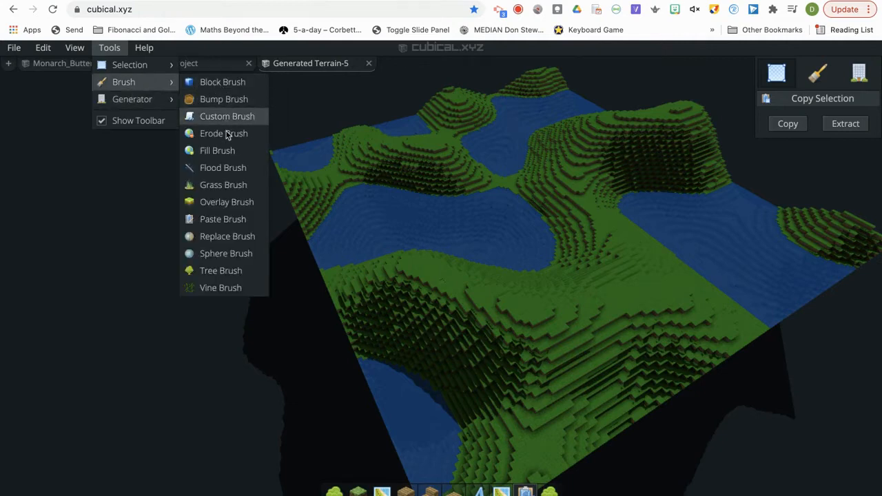
pyautogui.click(234, 276)
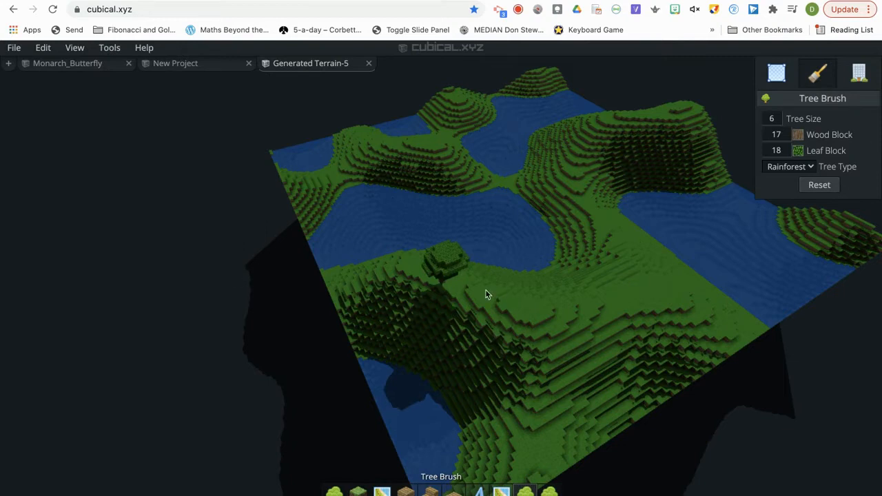
pyautogui.click(518, 293)
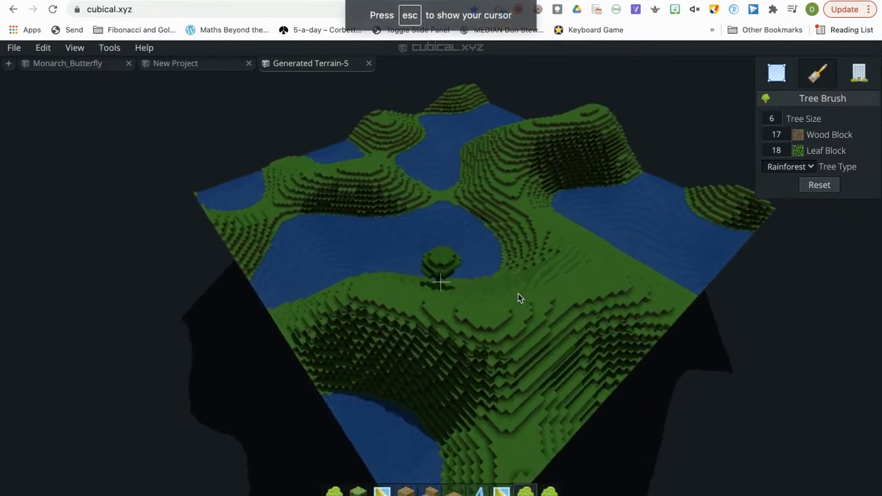
pyautogui.click(518, 293)
pyautogui.click(519, 293)
pyautogui.click(519, 294)
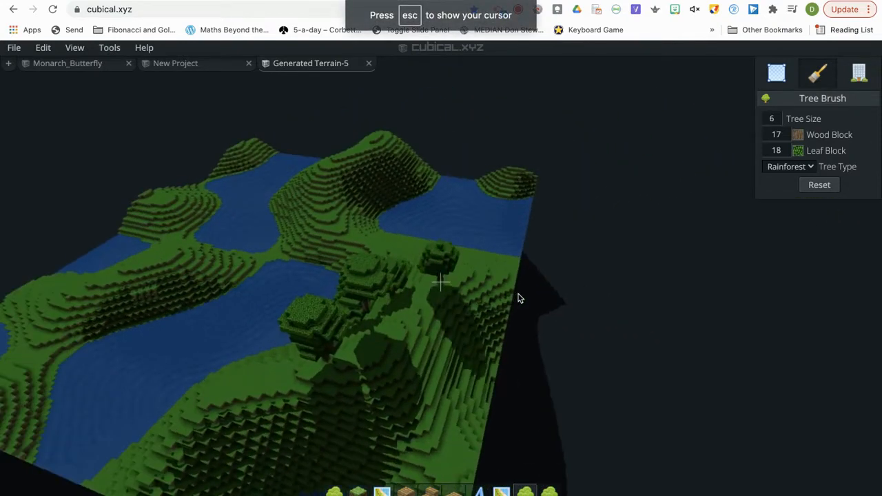
# Plant more Rainforest trees across the hillside to form a dense cluster, and release the view control
pyautogui.click(518, 293)
pyautogui.click(518, 293)
pyautogui.press('d')
pyautogui.click(519, 294)
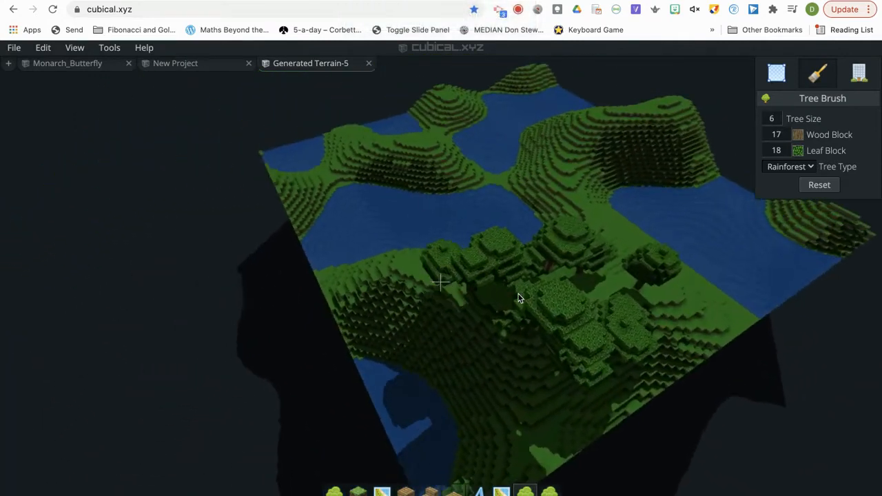
pyautogui.click(519, 293)
pyautogui.press('a')
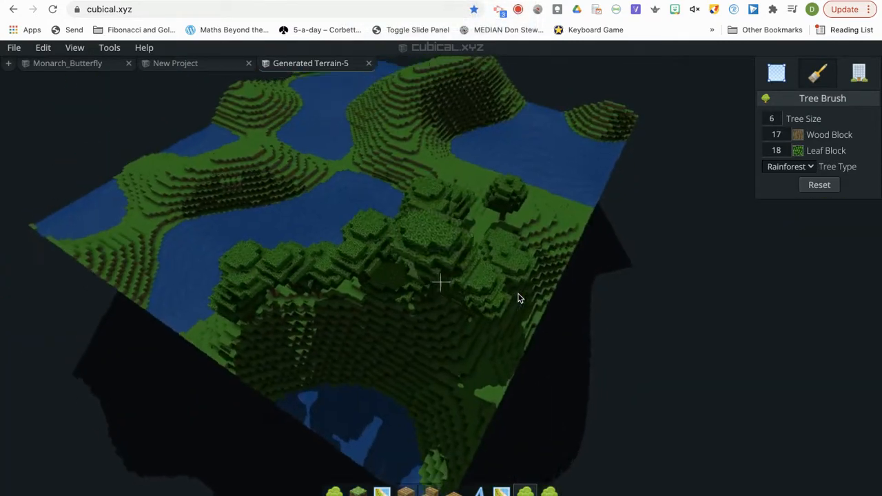
pyautogui.click(518, 293)
pyautogui.click(518, 293)
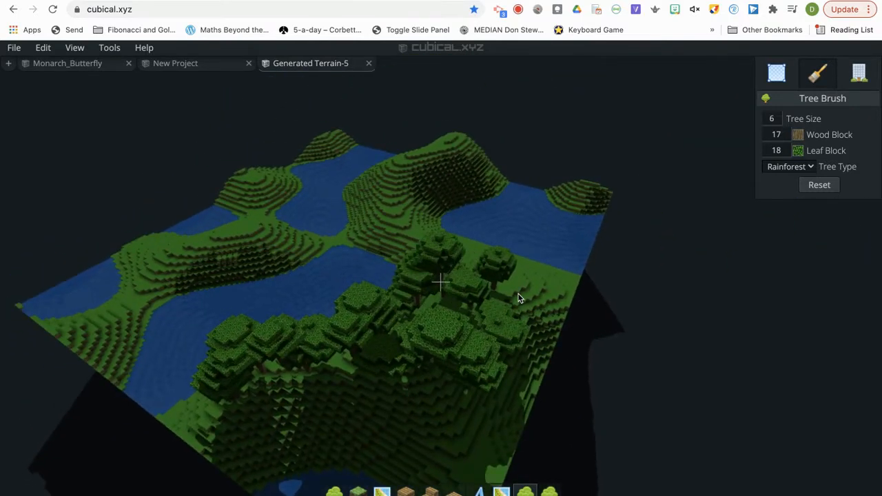
pyautogui.click(518, 294)
pyautogui.press('Escape')
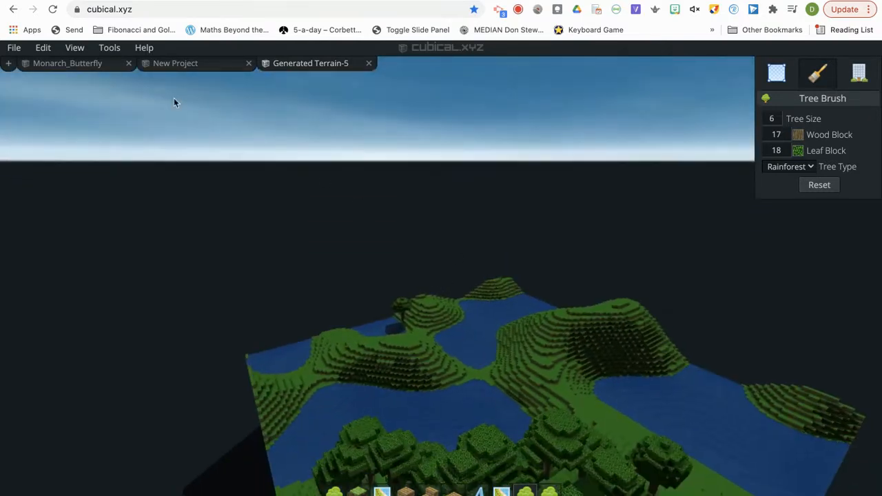
# Look through the available generators and brushes and choose the Block Brush with material 1
pyautogui.click(109, 48)
pyautogui.moveTo(125, 103)
pyautogui.moveTo(153, 86)
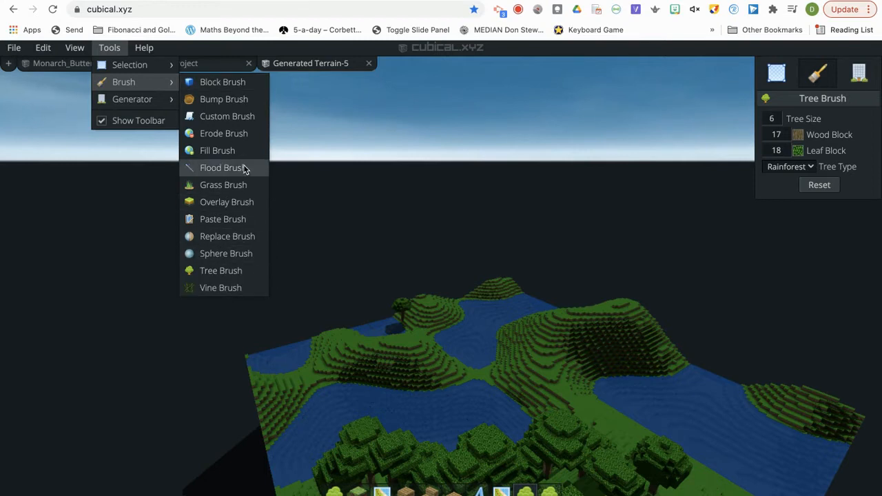
pyautogui.click(242, 89)
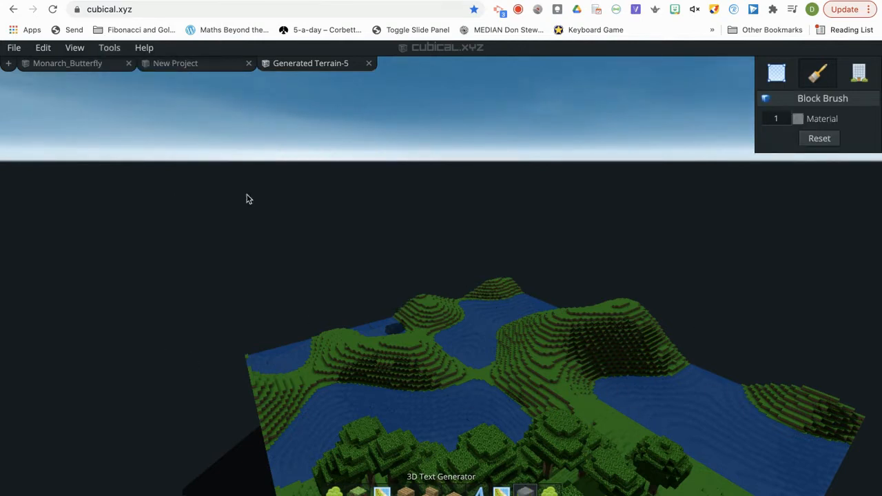
pyautogui.moveTo(177, 71)
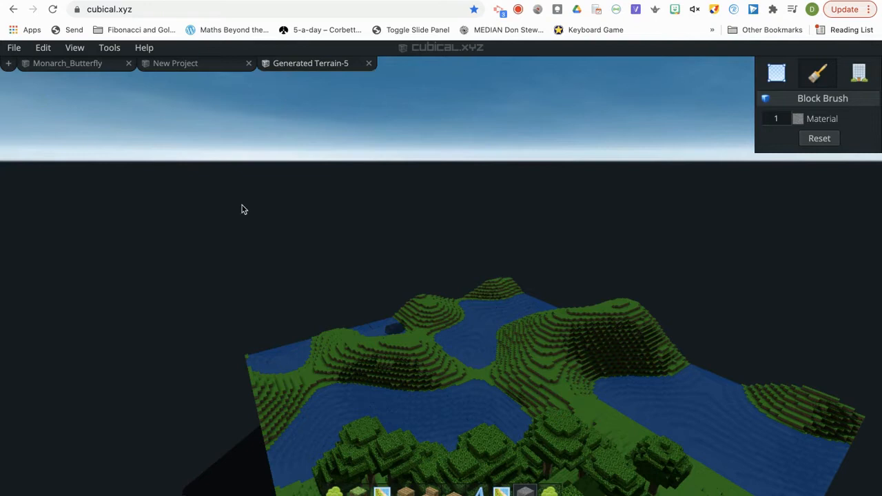
# Switch back to the Tree Brush and plant several Rainforest trees of size 6 on the grassy ridge between the lakes
pyautogui.click(549, 491)
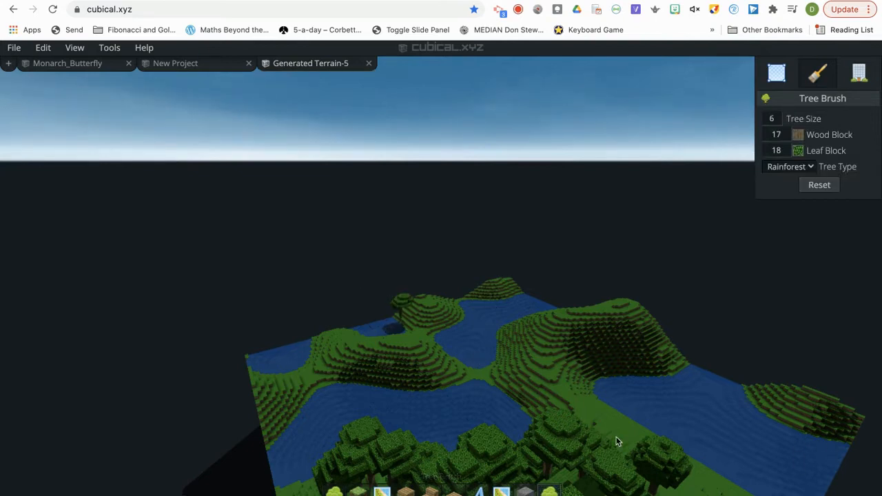
pyautogui.press('w')
pyautogui.moveTo(516, 388); pyautogui.dragTo(516, 388, button='right')
pyautogui.press('w')
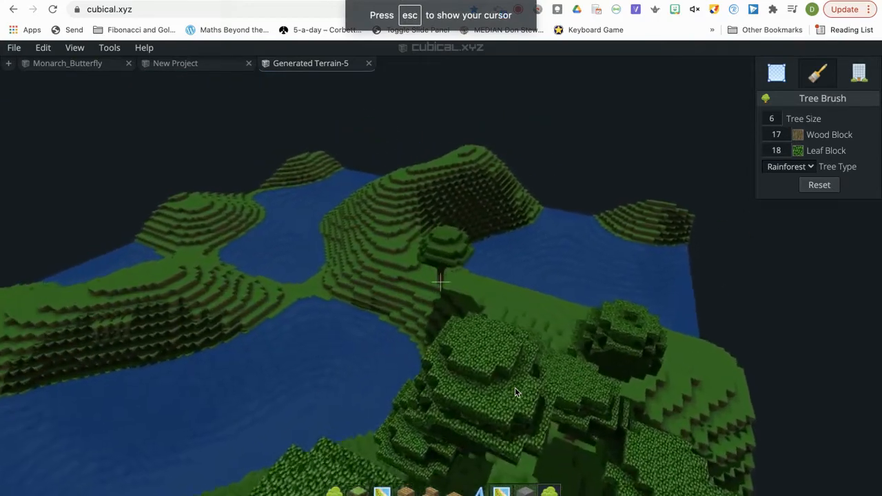
pyautogui.press('w')
pyautogui.click(515, 388)
pyautogui.click(515, 388)
pyautogui.click(516, 388)
pyautogui.click(515, 388)
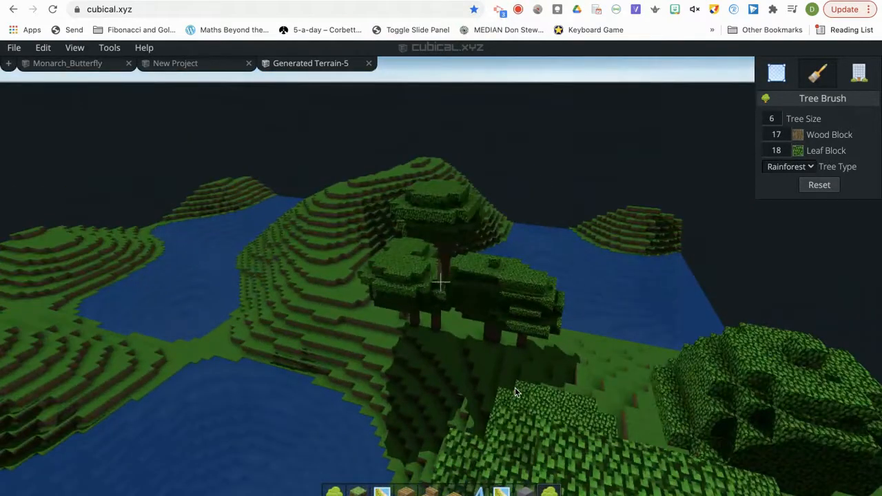
pyautogui.press('Escape')
# Undo the Rainforest trees just planted on the ridge, one after another
pyautogui.click(41, 48)
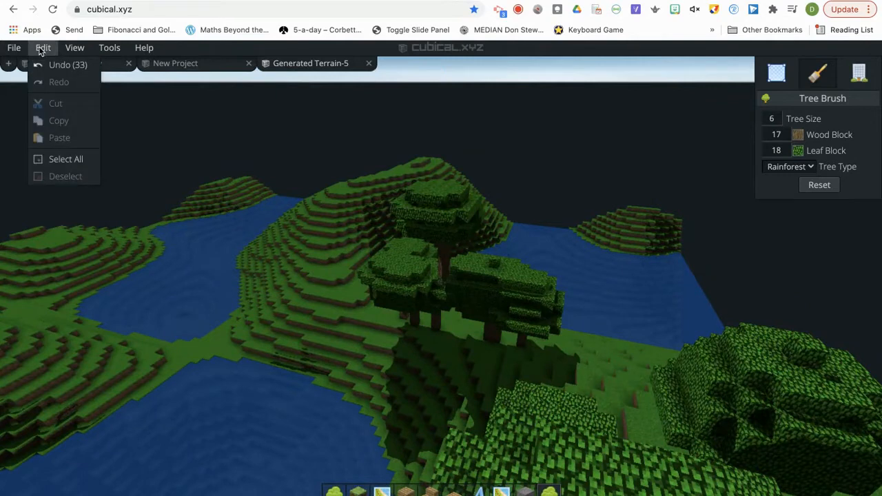
pyautogui.click(49, 66)
pyautogui.click(49, 65)
pyautogui.click(50, 65)
pyautogui.click(50, 65)
pyautogui.click(50, 66)
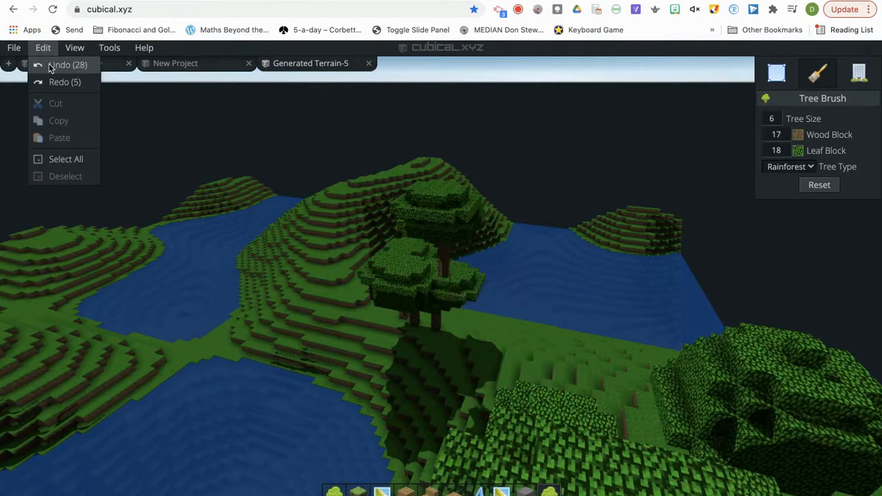
pyautogui.click(50, 65)
pyautogui.click(49, 65)
pyautogui.click(50, 66)
pyautogui.click(49, 66)
pyautogui.click(50, 66)
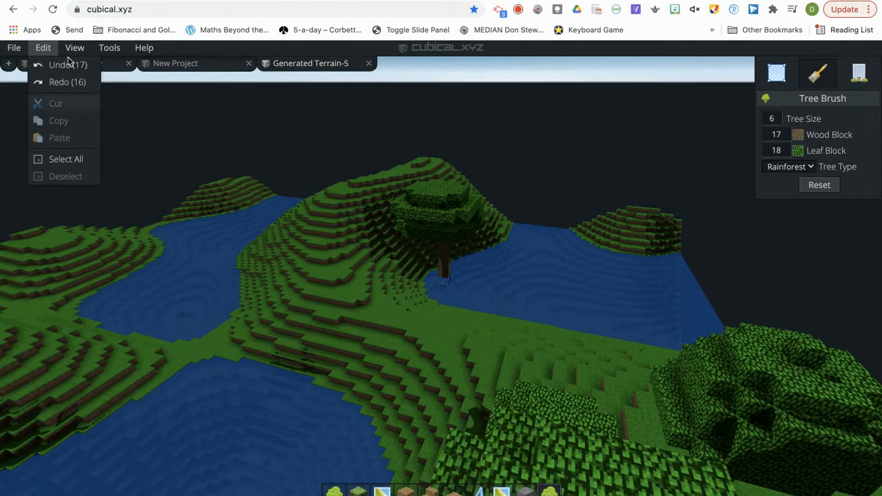
# Save the Generated Terrain-5 project to the server and accept the dialog with the share link
pyautogui.moveTo(76, 54)
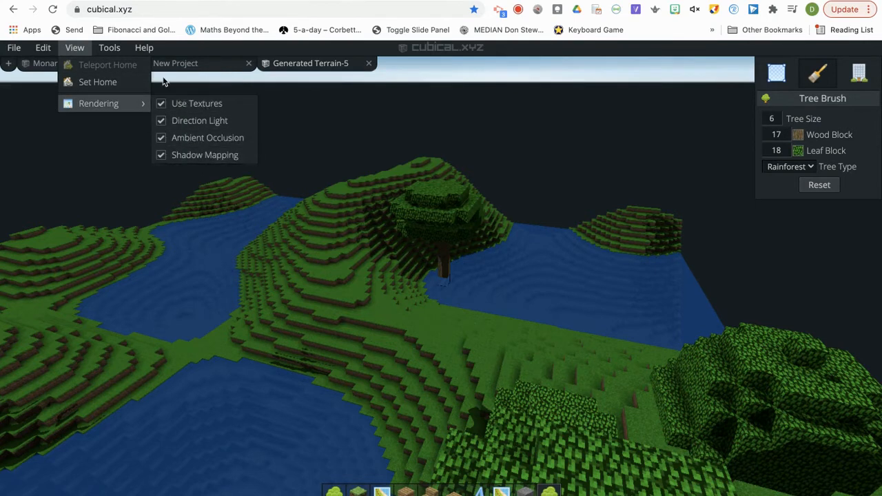
pyautogui.moveTo(110, 46)
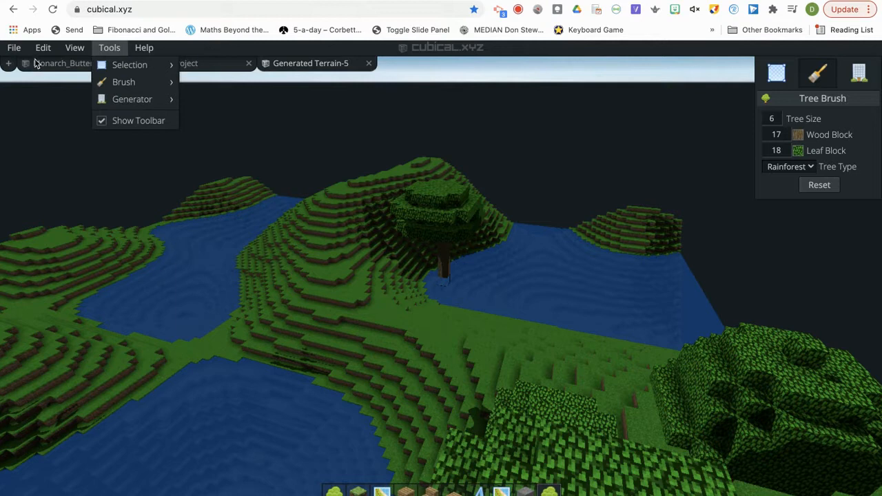
pyautogui.moveTo(20, 54)
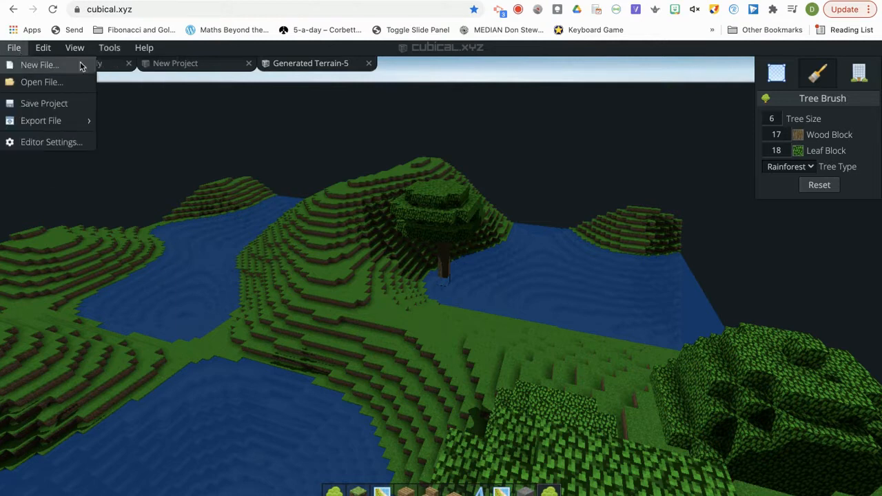
pyautogui.click(43, 104)
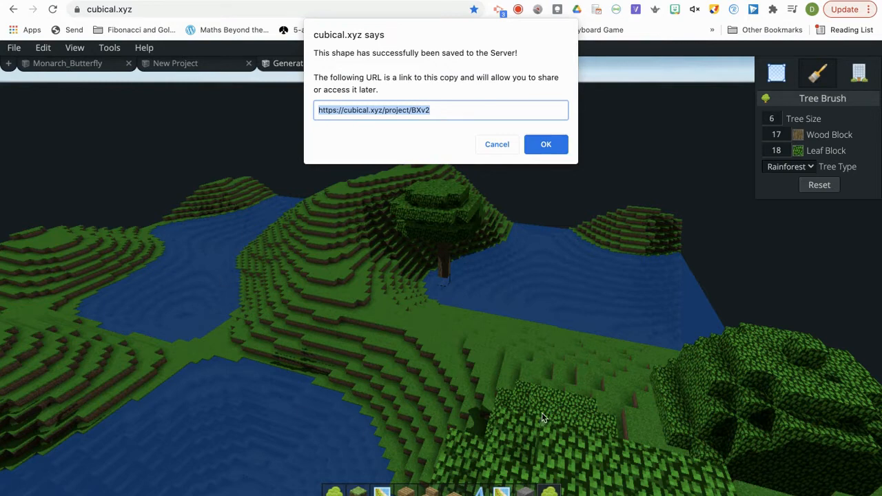
pyautogui.click(545, 146)
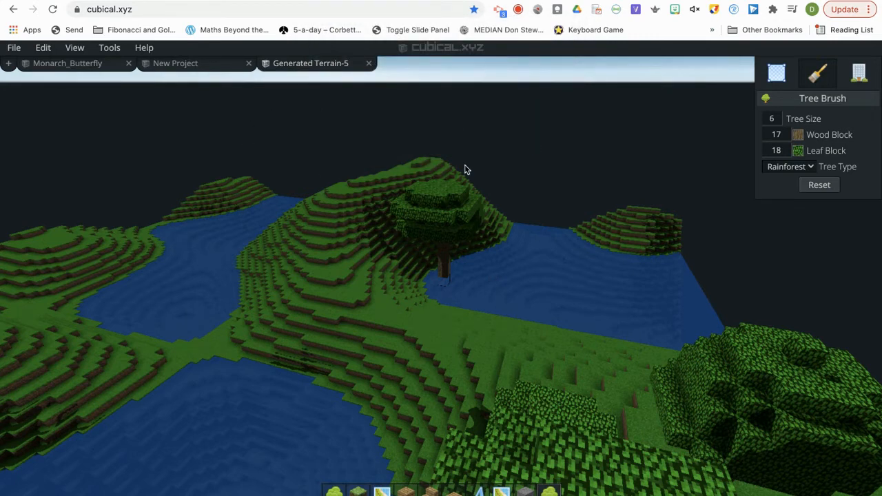
# Plant single Rainforest trees of size 6 spread over the ridge and the surrounding hills, and release the view control
pyautogui.click(415, 304)
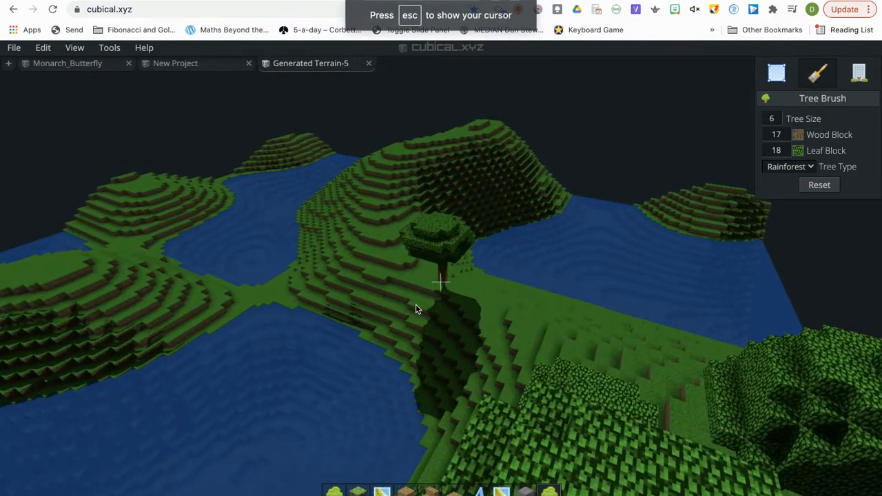
pyautogui.click(416, 304)
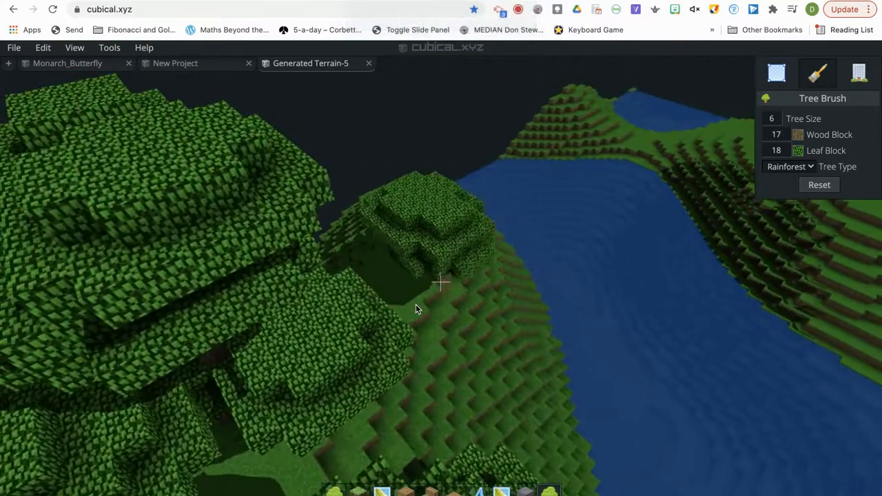
pyautogui.click(415, 304)
pyautogui.click(416, 304)
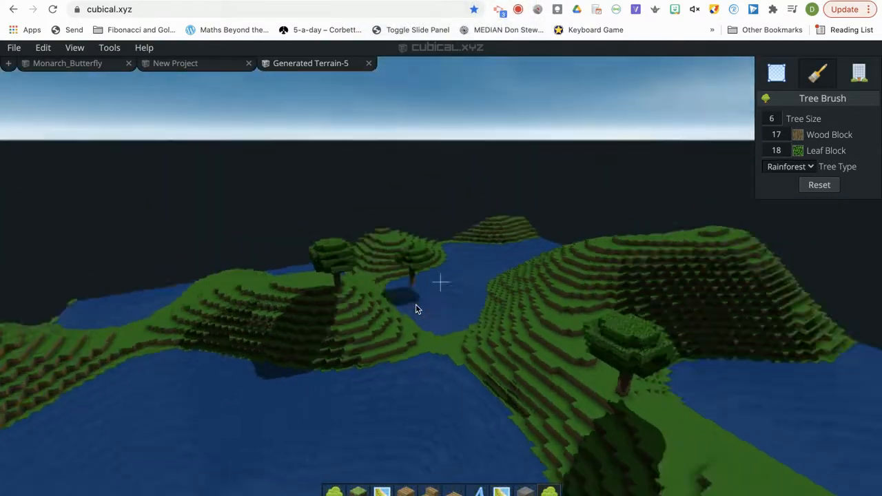
pyautogui.click(415, 304)
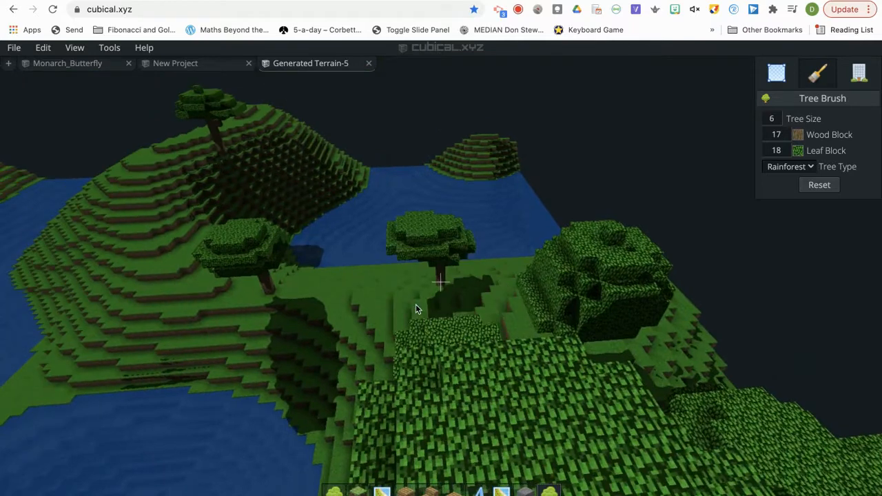
pyautogui.click(416, 304)
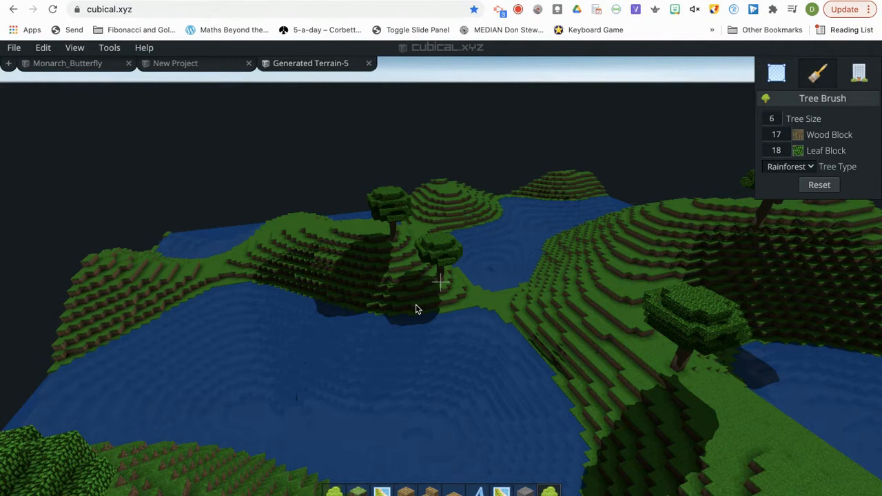
pyautogui.scroll(-5, 415, 310)
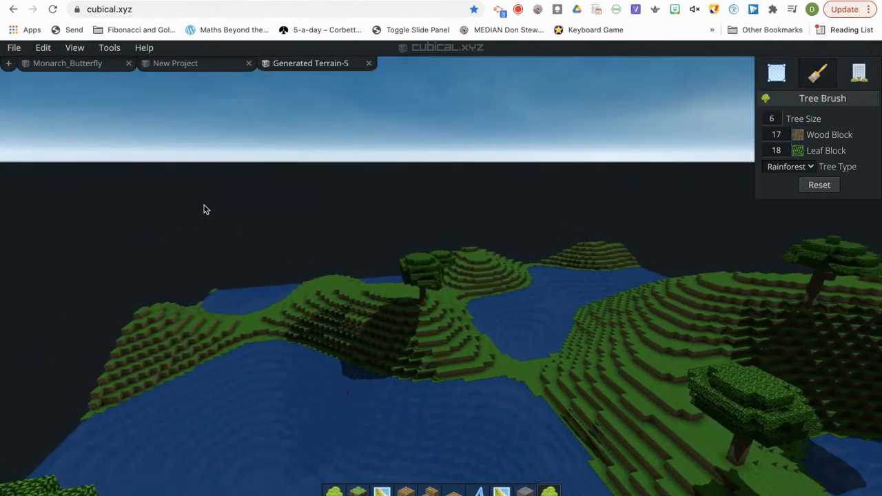
# Save the terrain with its added trees to the server again and dismiss the share-link dialog
pyautogui.click(15, 48)
pyautogui.click(47, 103)
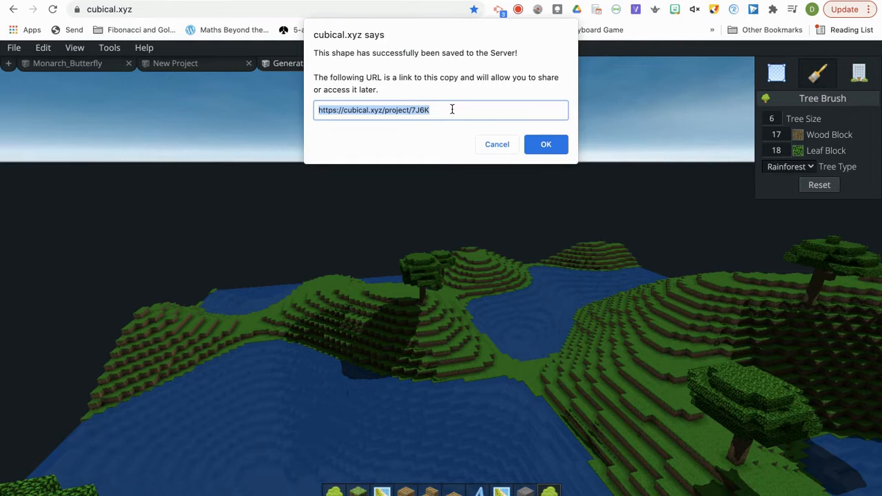
pyautogui.click(497, 145)
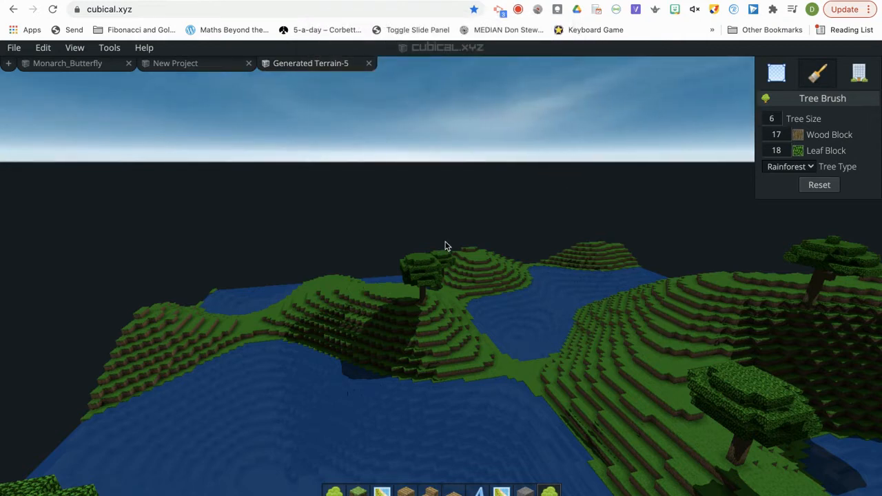
# Export a close view of the hills and trees as an image file (.png)
pyautogui.press('d')
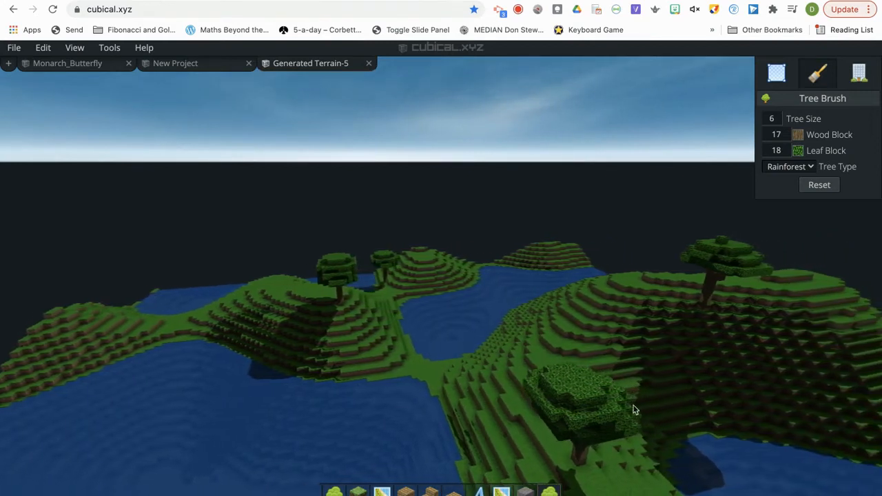
pyautogui.click(15, 50)
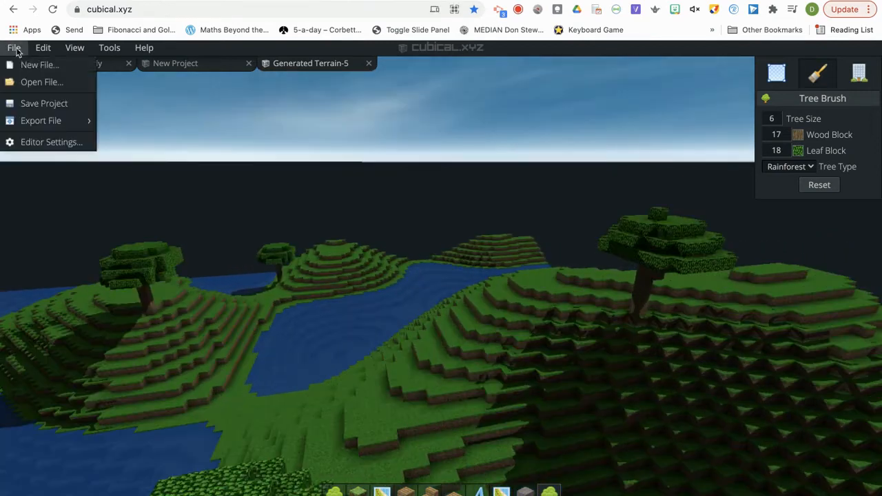
pyautogui.moveTo(80, 129)
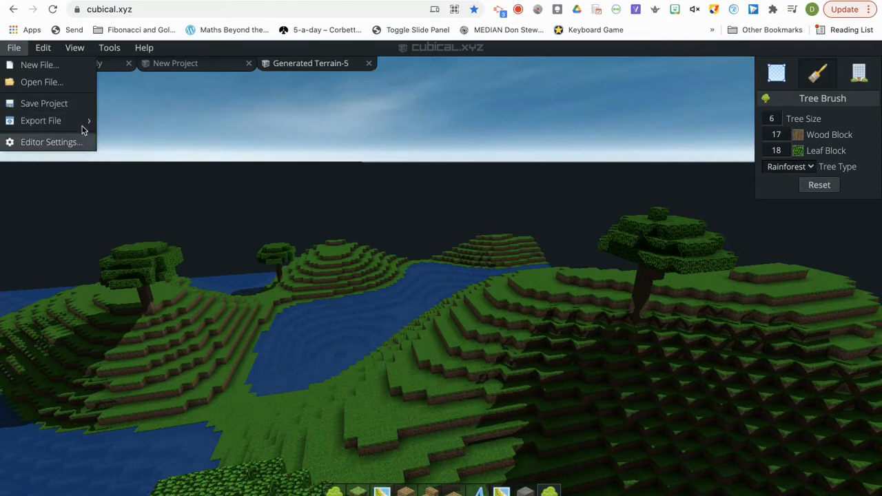
pyautogui.moveTo(82, 126)
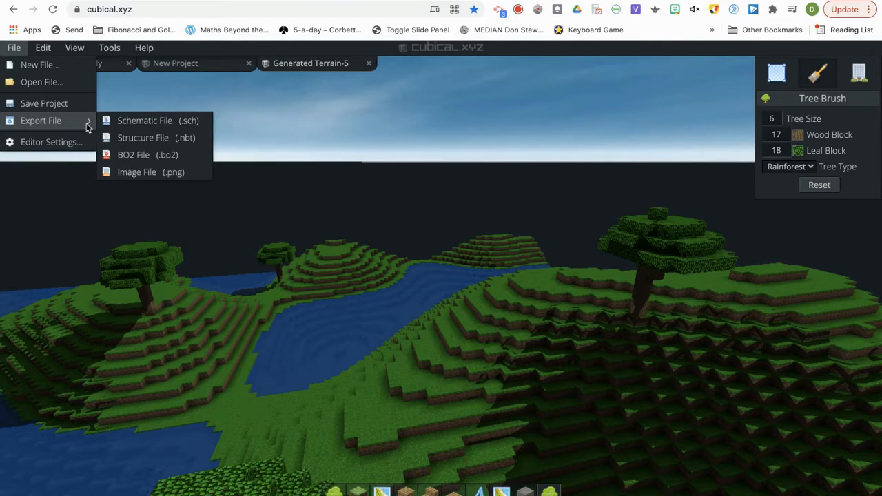
pyautogui.click(165, 178)
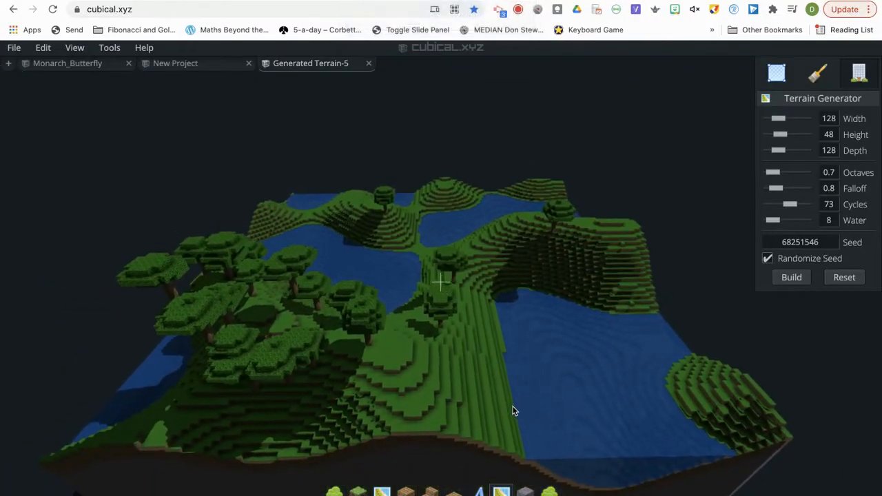
# Export an image file (.png) showing an overview of the whole terrain with its tree cluster
pyautogui.moveTo(512, 410); pyautogui.dragTo(512, 411, button='right')
pyautogui.click(14, 48)
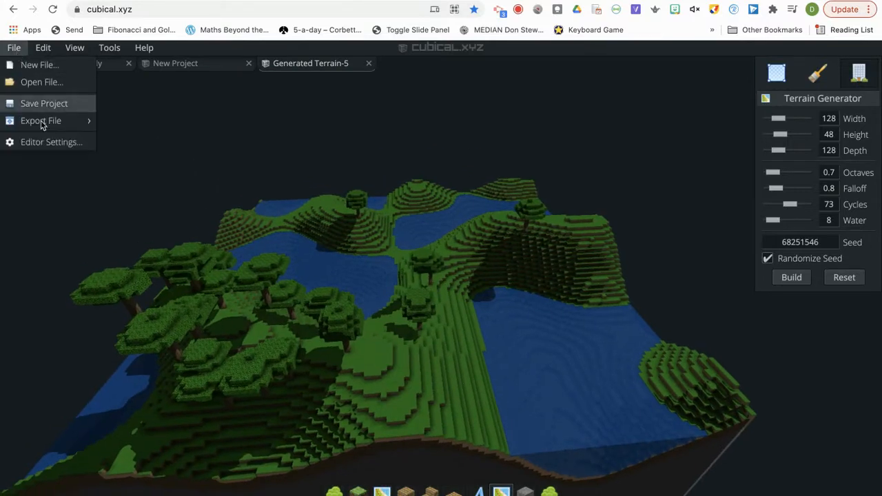
pyautogui.moveTo(43, 123)
pyautogui.click(155, 173)
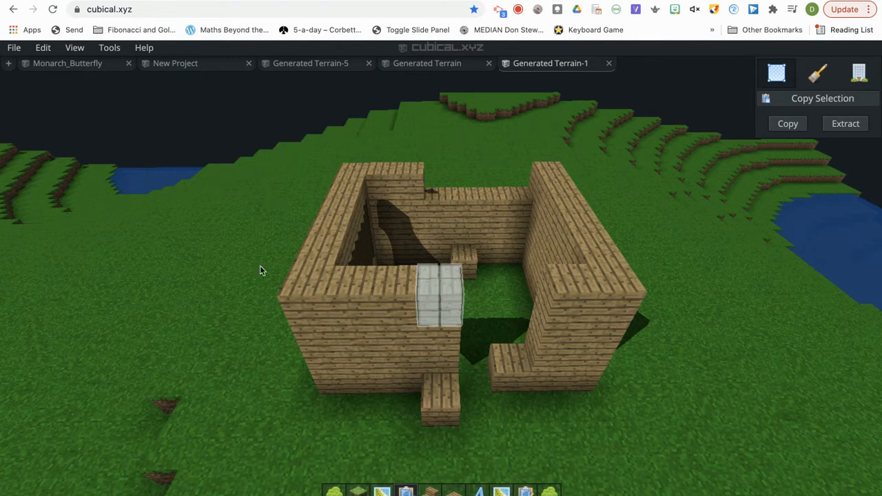
# In Generated Terrain-1, choose Copy Selection and extend the selection along the plank house's front wall and back over its side wall
pyautogui.click(779, 76)
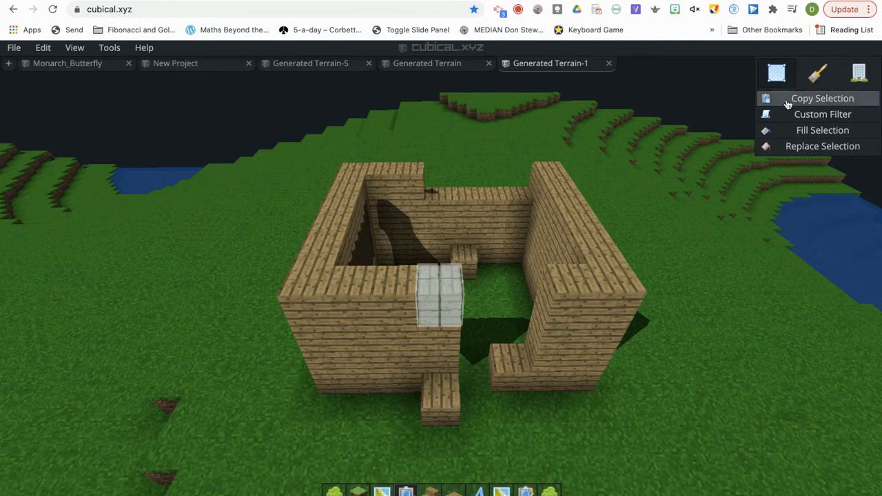
pyautogui.click(785, 100)
pyautogui.click(453, 319)
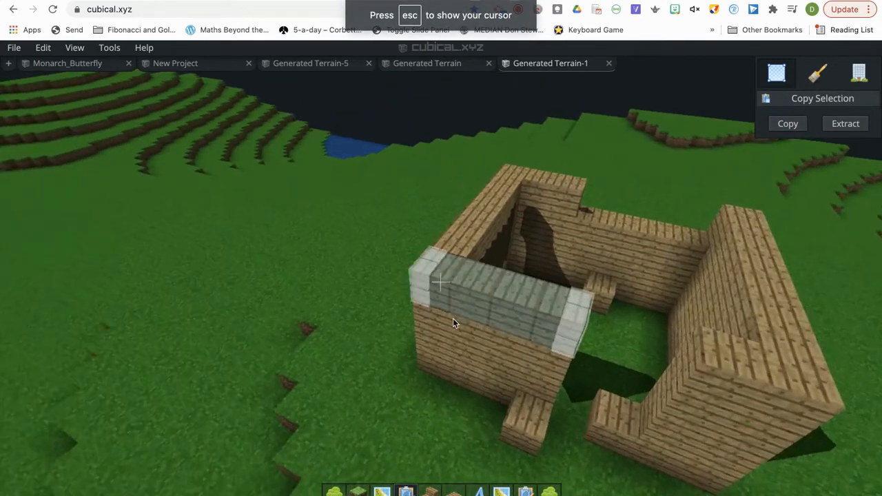
pyautogui.click(453, 319)
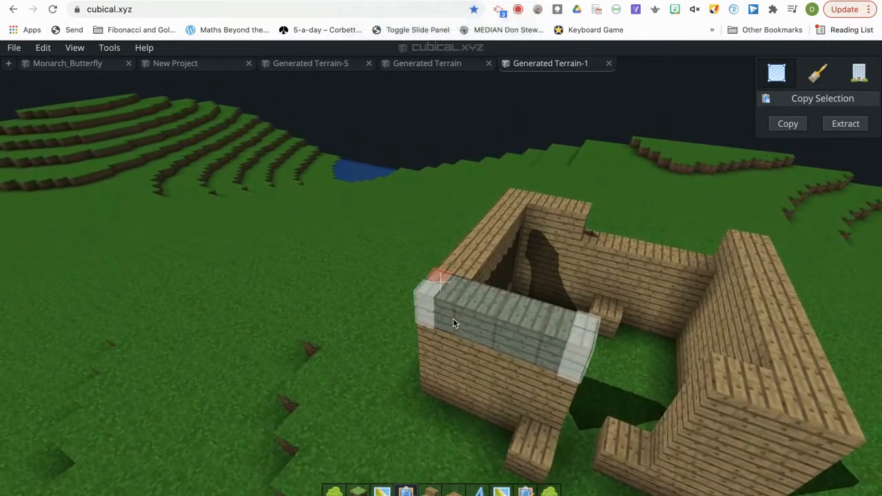
pyautogui.moveTo(453, 319); pyautogui.dragTo(453, 320)
pyautogui.press('w')
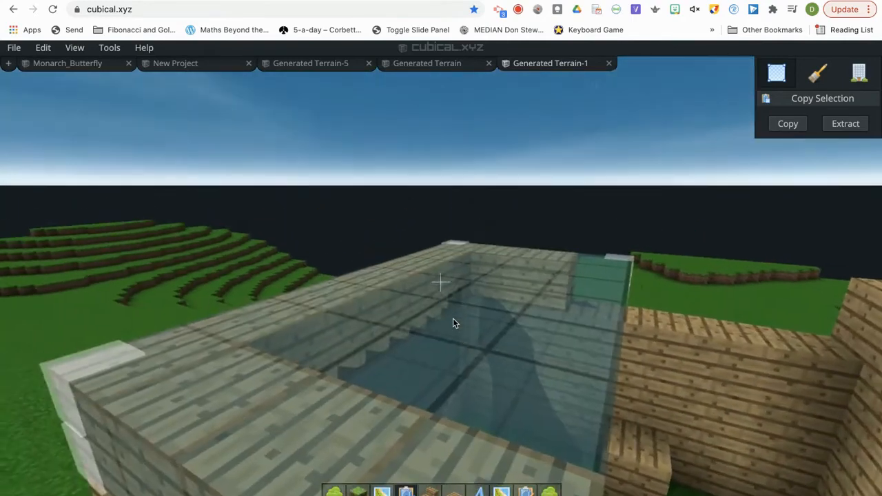
pyautogui.press('w')
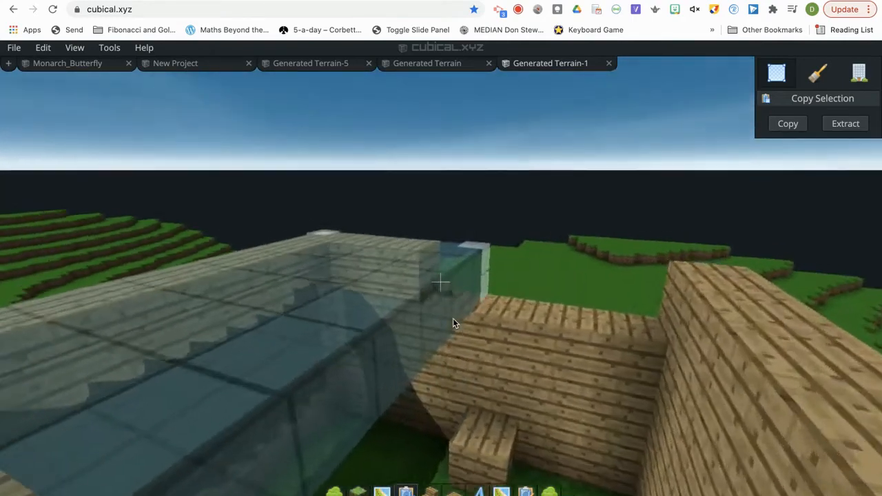
# Extend the selection to the plank house's opposite back corner at ground level so it encloses all the walls
pyautogui.press('s')
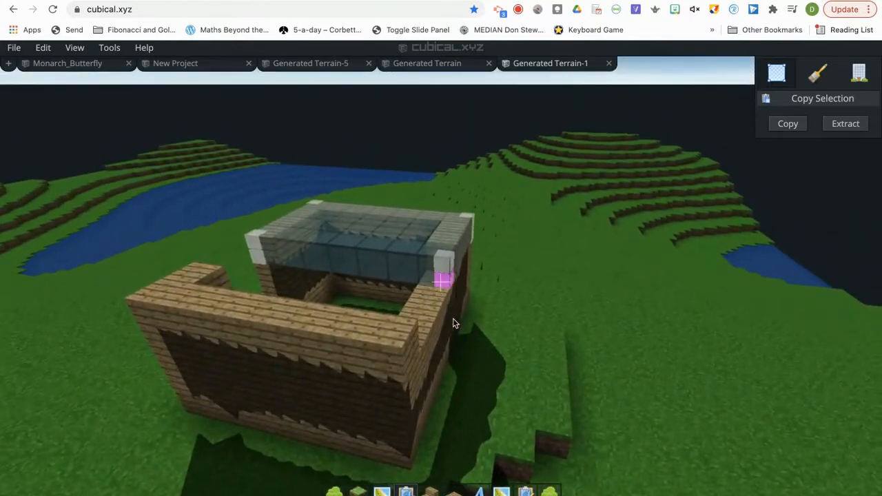
pyautogui.moveTo(453, 319); pyautogui.dragTo(454, 319)
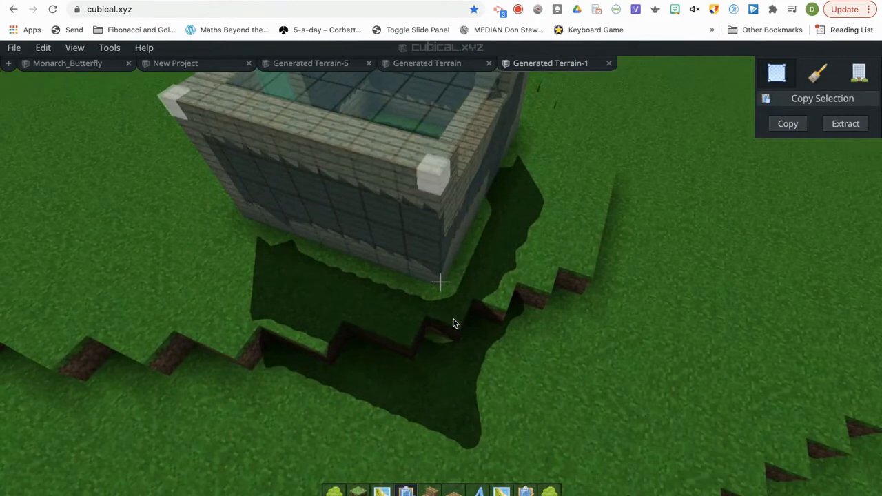
pyautogui.press('a')
pyautogui.press('a')
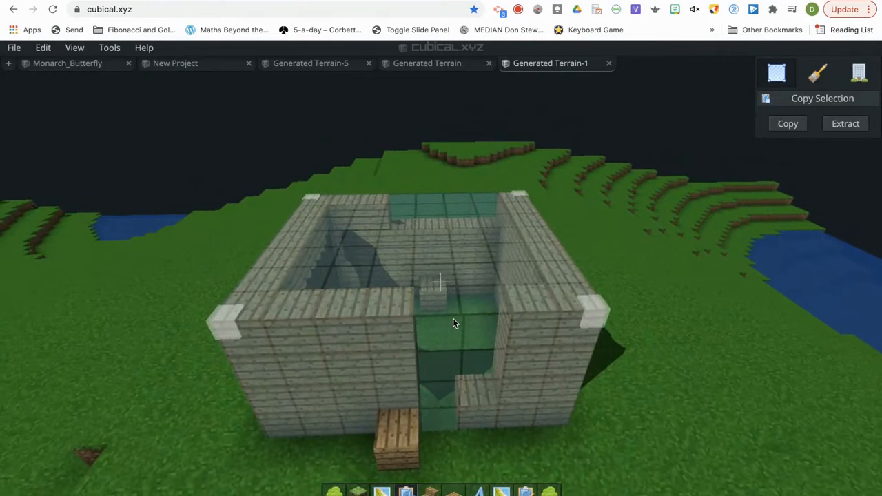
pyautogui.press('a')
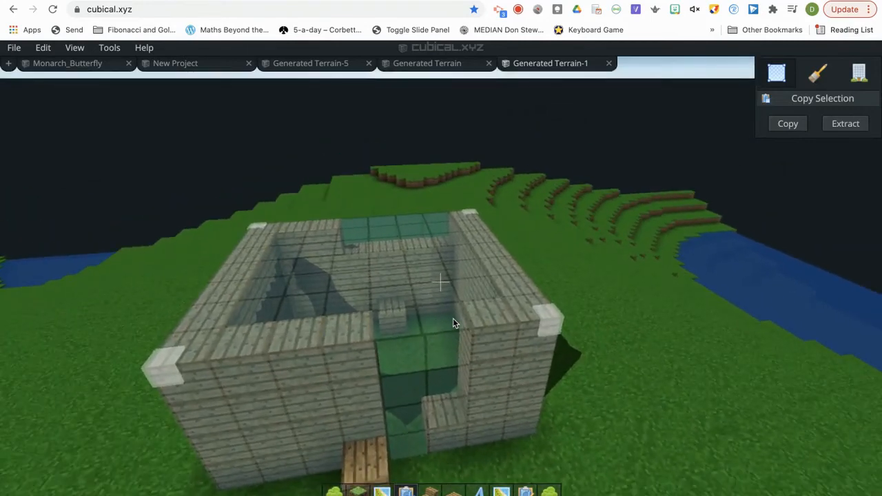
# Choose the Paste Brush with the last copy as its item and position a copy of the plank house beside the original
pyautogui.click(814, 76)
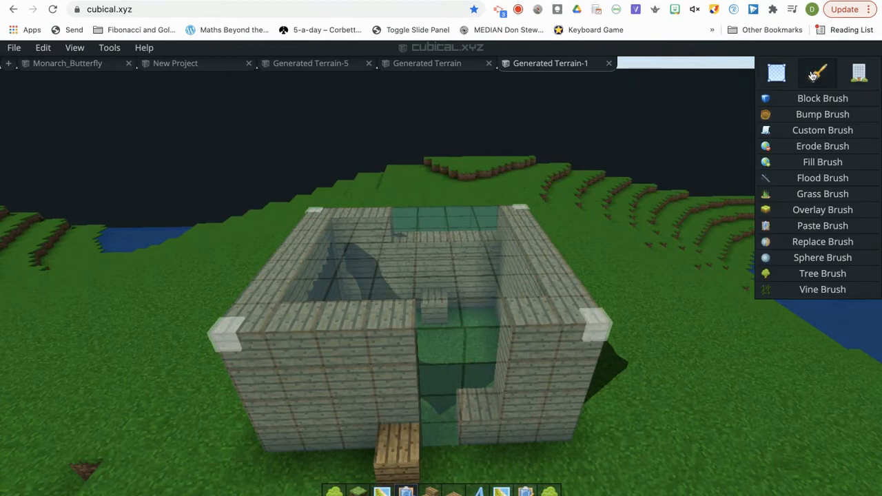
pyautogui.click(815, 228)
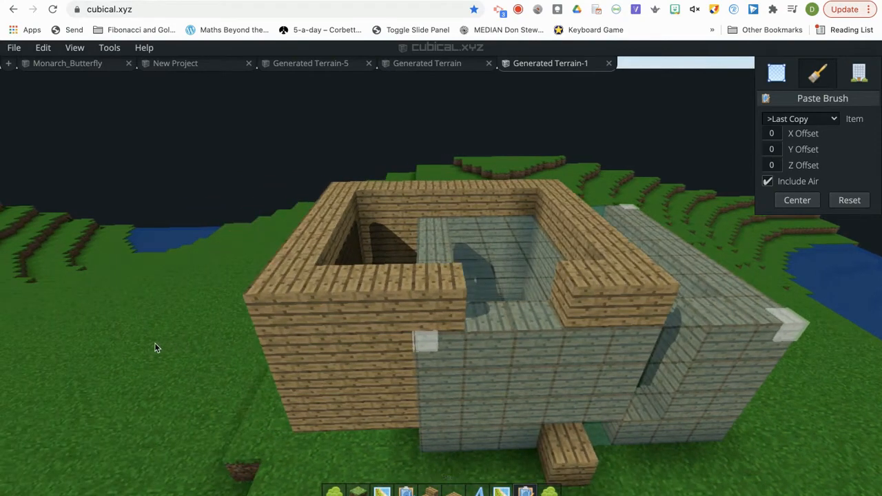
pyautogui.press('w')
pyautogui.moveTo(155, 343); pyautogui.dragTo(155, 343, button='right')
pyautogui.click(154, 348)
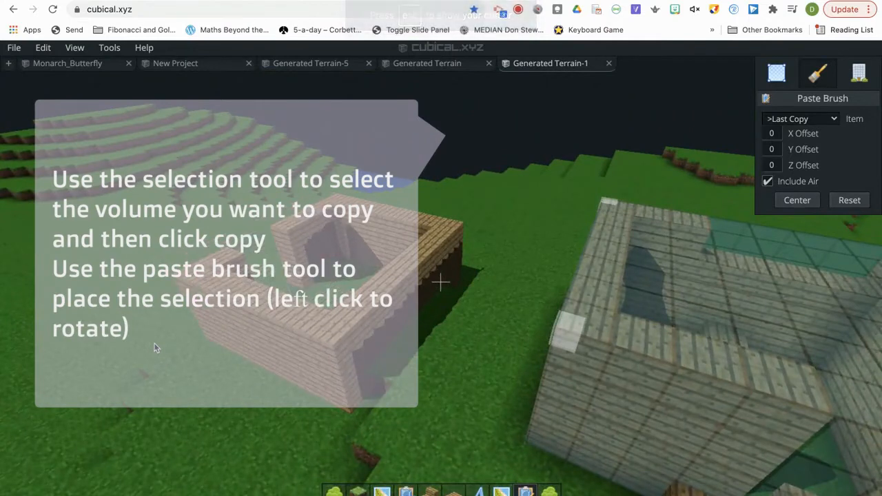
# Rotate the pasted plank house to different orientations and place copies on the grass around the original house
pyautogui.click(155, 348)
pyautogui.click(154, 345)
pyautogui.click(155, 344)
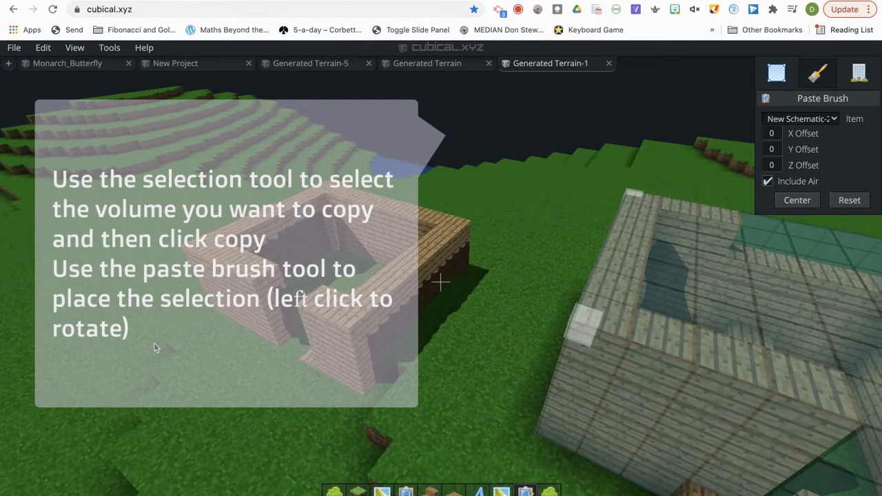
pyautogui.rightClick(155, 344)
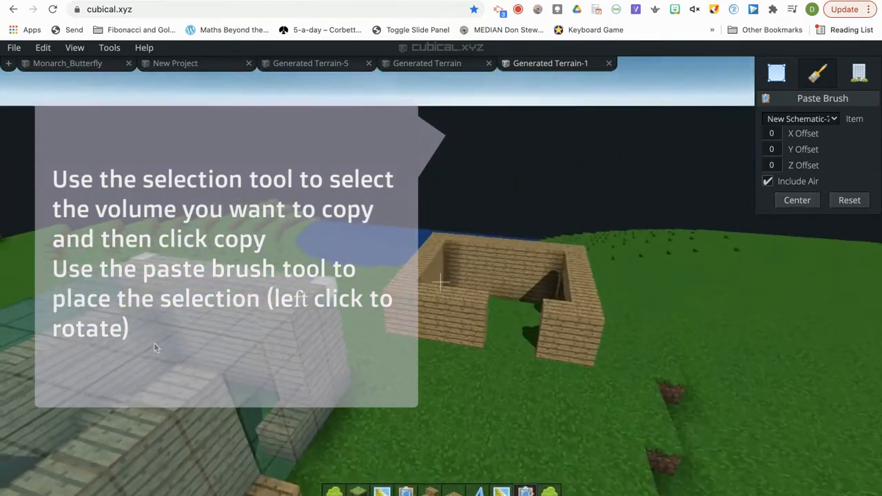
pyautogui.rightClick(154, 344)
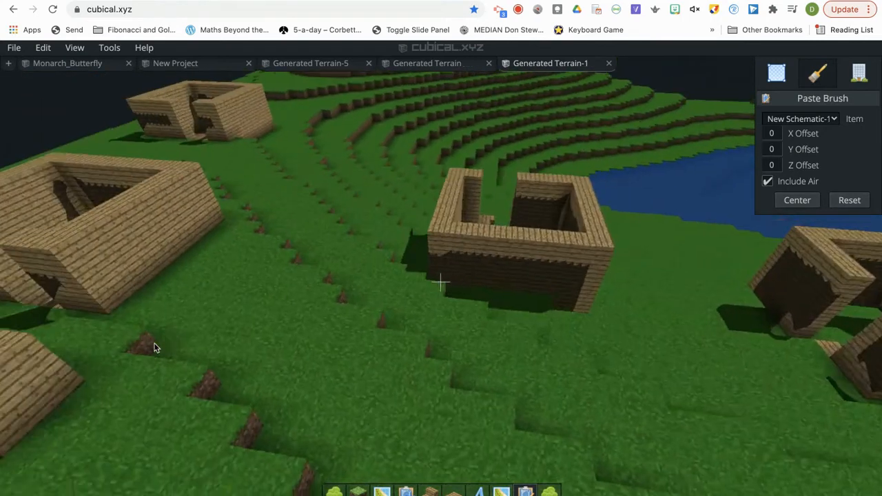
# Rotate the plank house copy on the grassy slope near the lake through several orientations and place it
pyautogui.press('r')
pyautogui.press('r')
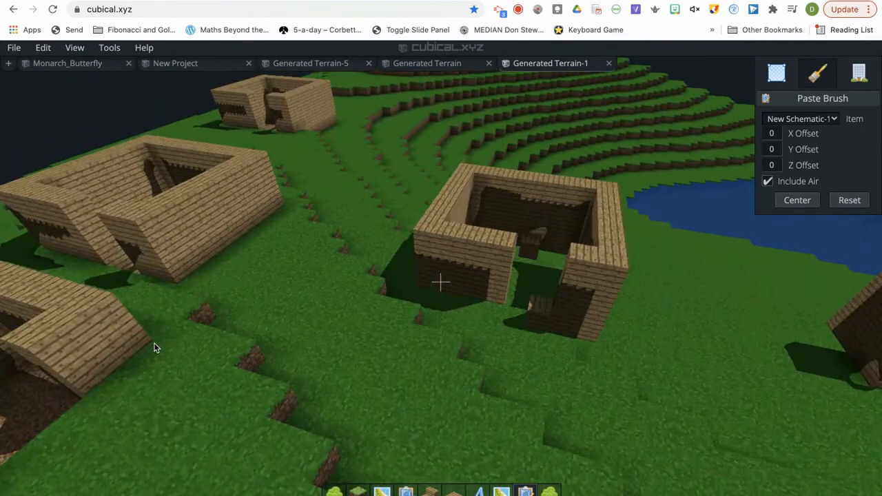
pyautogui.press('r')
pyautogui.press('r')
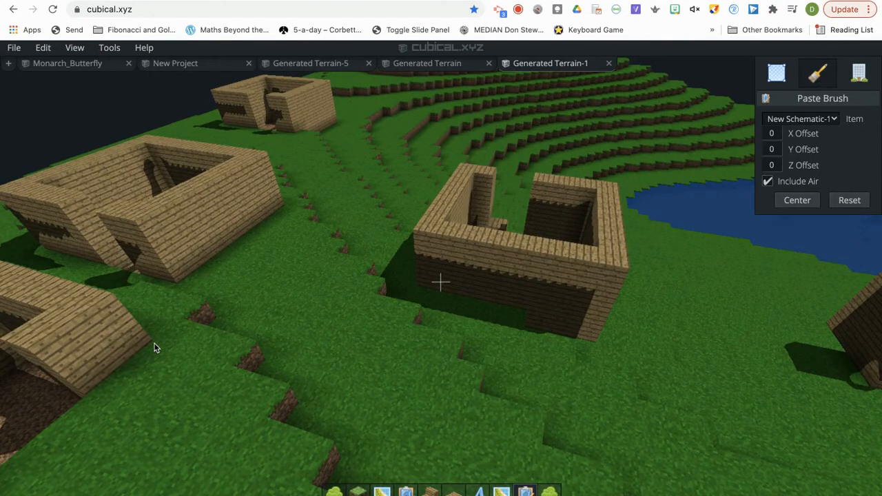
pyautogui.click(155, 348)
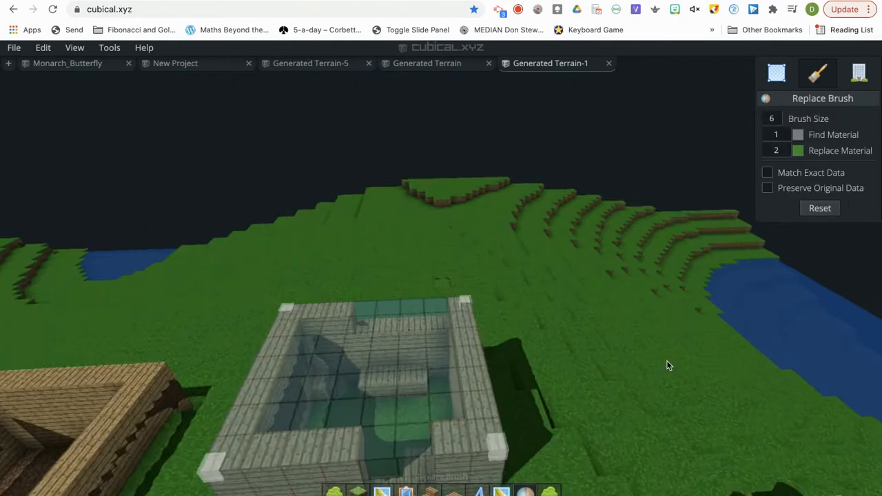
# For the Replace Brush, set the find material to Grass (2:0)
pyautogui.press('a')
pyautogui.press('a')
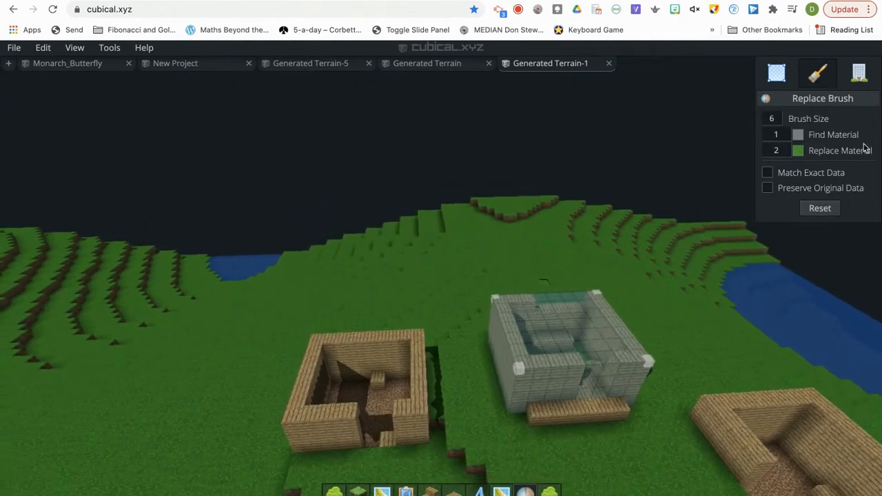
pyautogui.press('w')
pyautogui.press('a')
pyautogui.press('a')
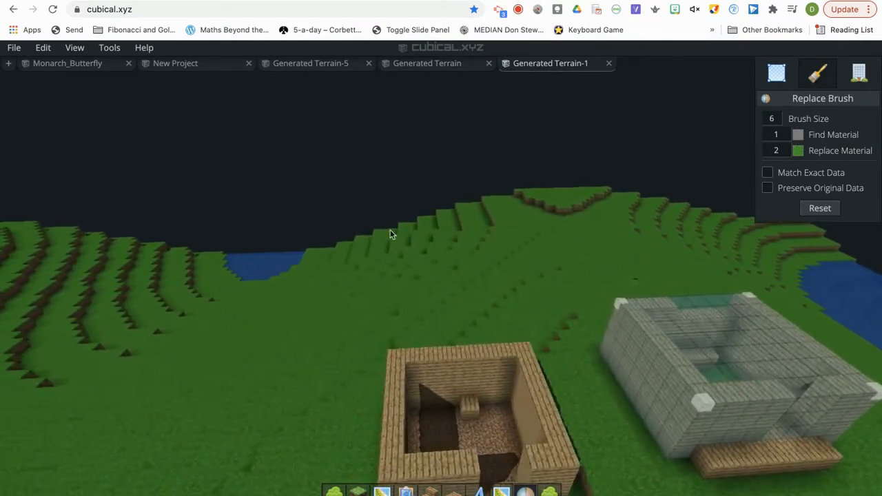
pyautogui.click(802, 138)
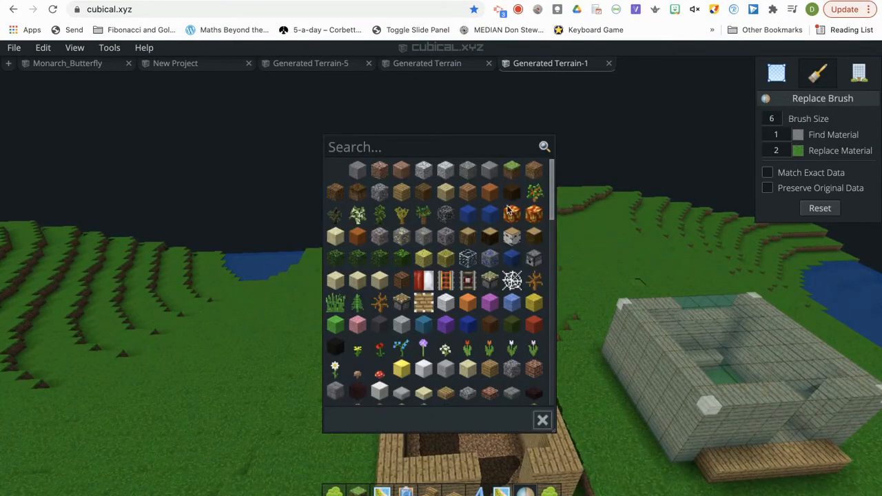
pyautogui.click(519, 169)
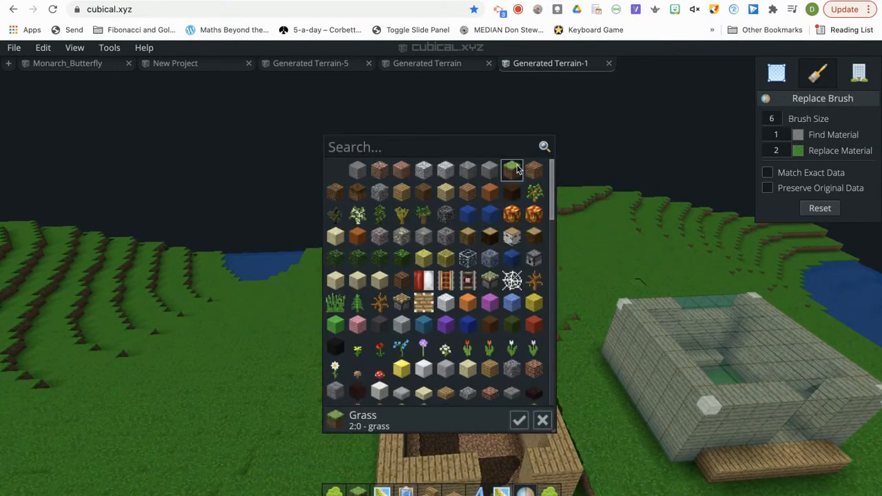
pyautogui.click(519, 420)
# Set the Replace Brush's replacement material to Diorite (1:3) and turn on Match Exact Data
pyautogui.click(798, 152)
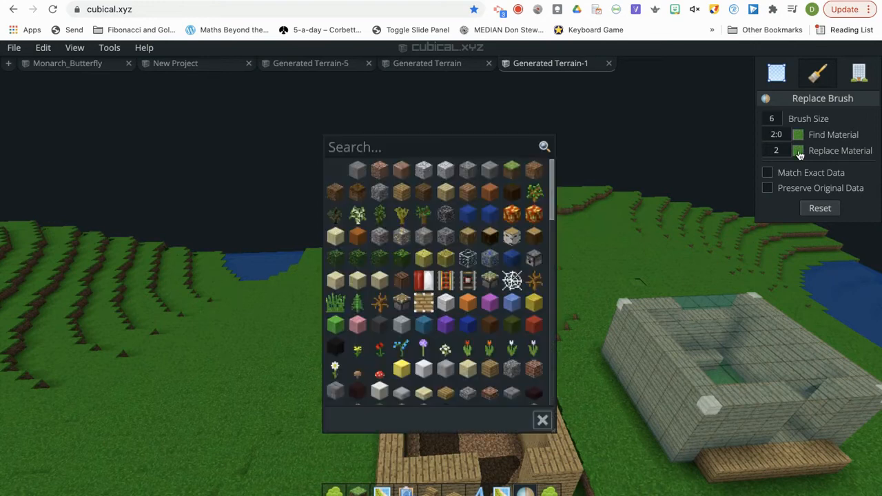
pyautogui.click(424, 176)
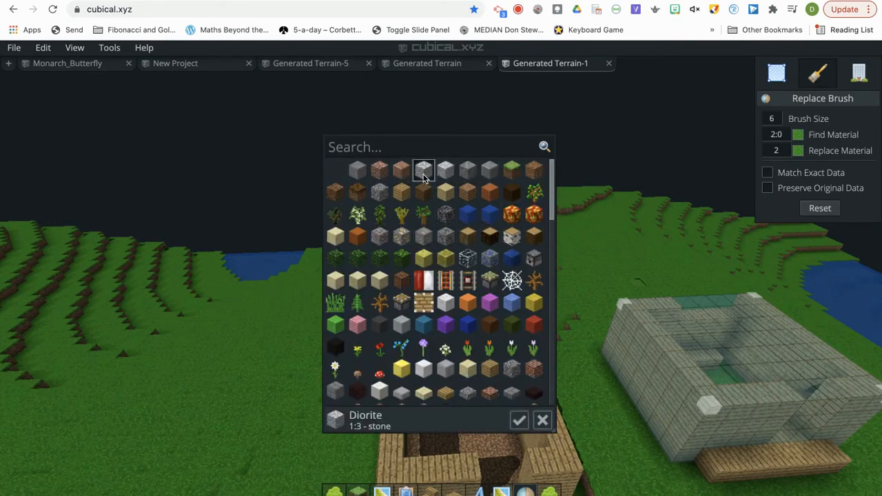
pyautogui.click(518, 420)
pyautogui.press('d')
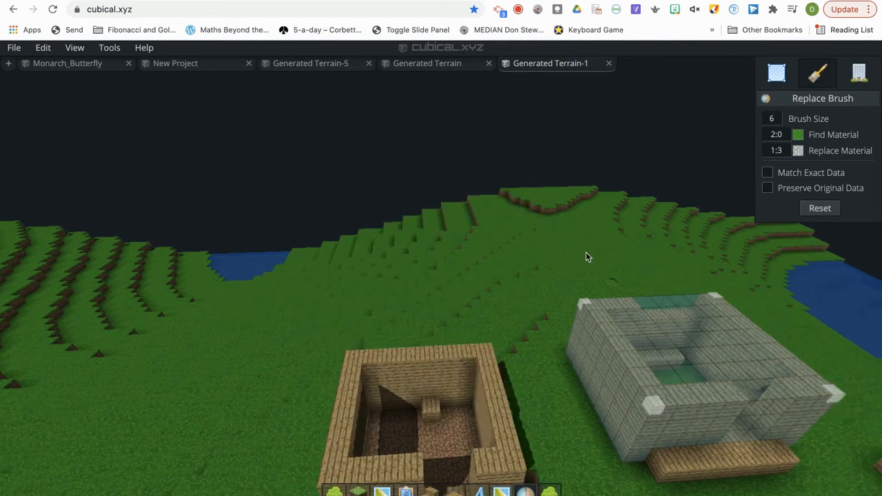
pyautogui.press('w')
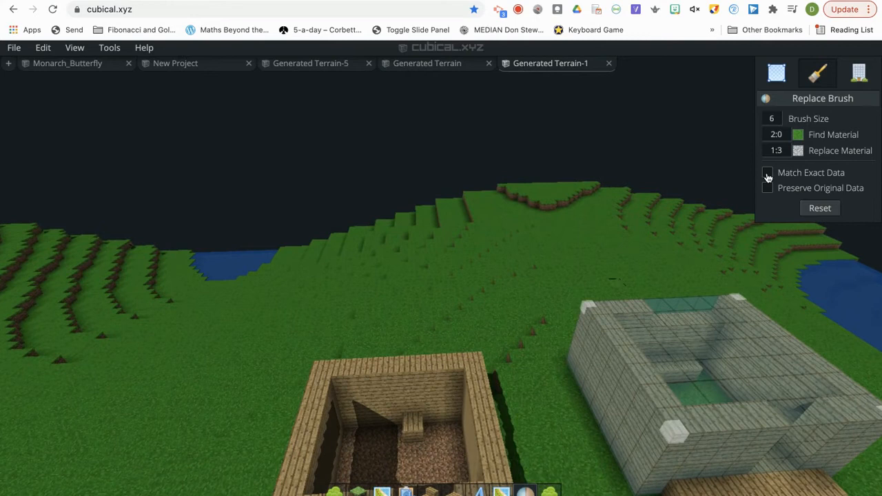
pyautogui.press('a')
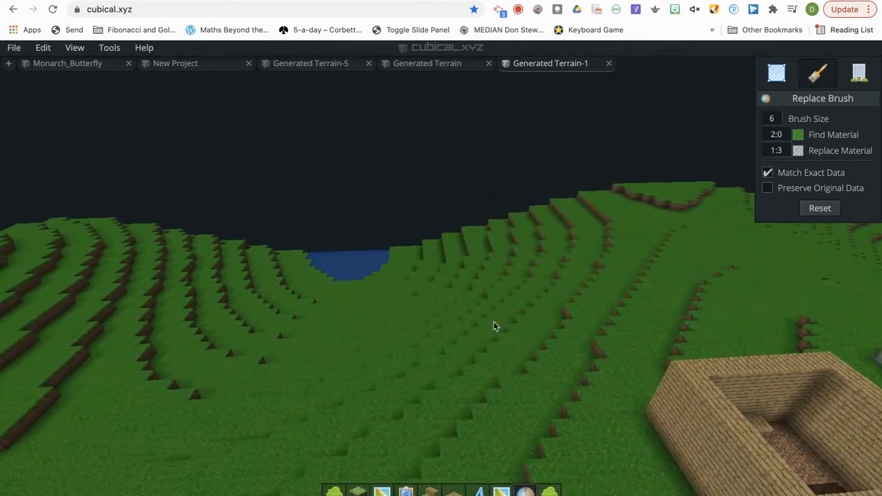
# Replace patches of grass with diorite across the terraced hill and its lower slopes, using the size 6 Replace Brush
pyautogui.rightClick(493, 334)
pyautogui.click(493, 333)
pyautogui.click(493, 334)
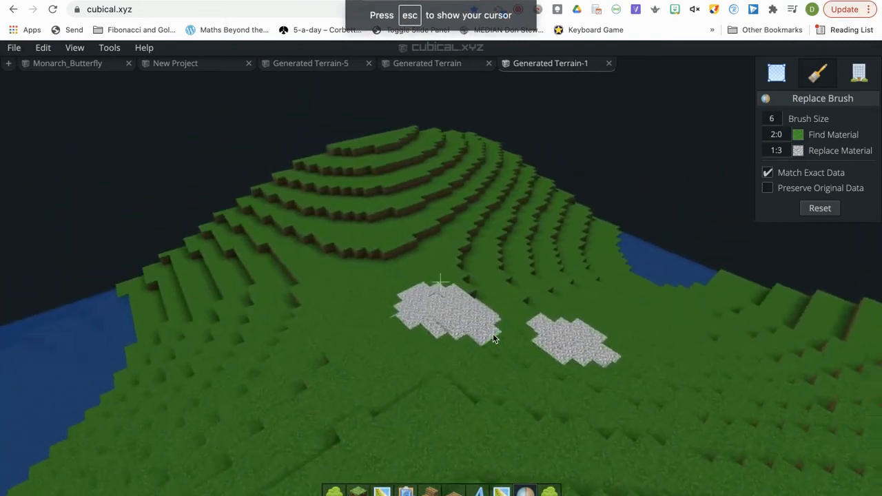
pyautogui.click(493, 334)
pyautogui.click(493, 334)
pyautogui.click(493, 333)
pyautogui.click(493, 333)
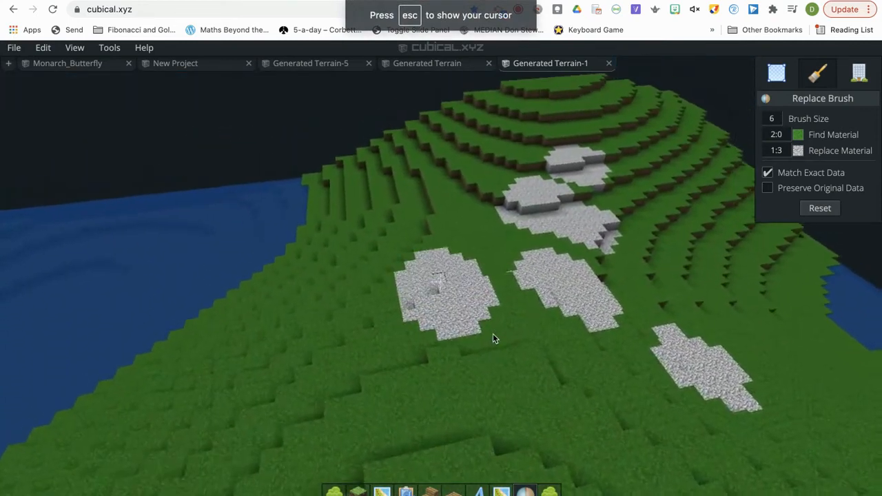
pyautogui.click(493, 333)
pyautogui.click(493, 333)
pyautogui.click(493, 334)
pyautogui.click(493, 333)
pyautogui.click(492, 334)
pyautogui.click(492, 333)
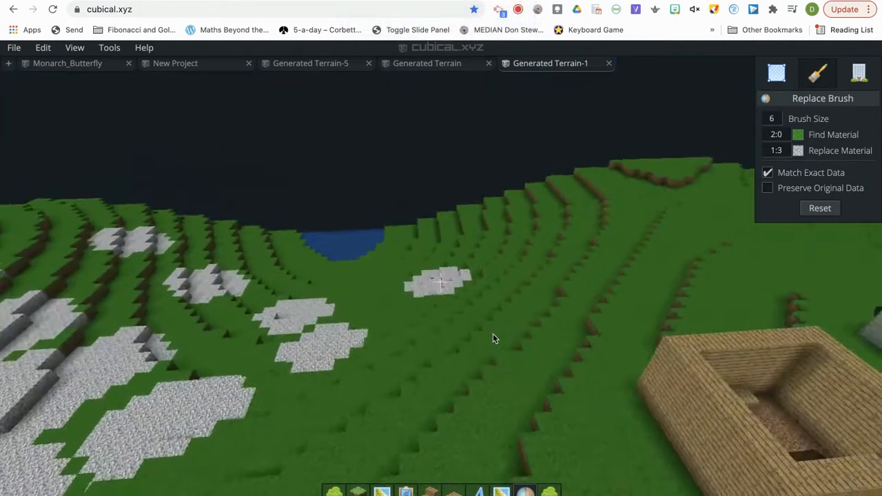
# Continue replacing grass with diorite in patches around the plank houses and down the slope toward the lake
pyautogui.click(493, 333)
pyautogui.click(493, 334)
pyautogui.click(493, 333)
pyautogui.click(492, 334)
pyautogui.click(493, 334)
pyautogui.click(493, 334)
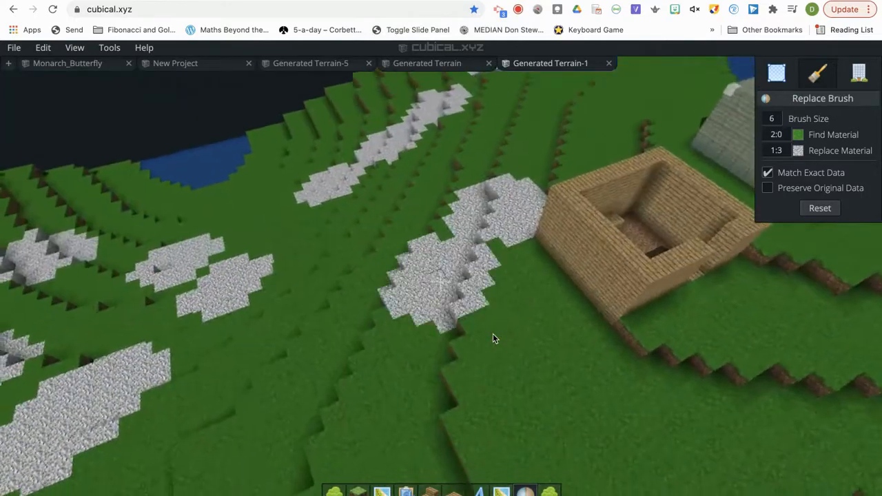
pyautogui.click(493, 333)
pyautogui.click(493, 334)
pyautogui.click(492, 333)
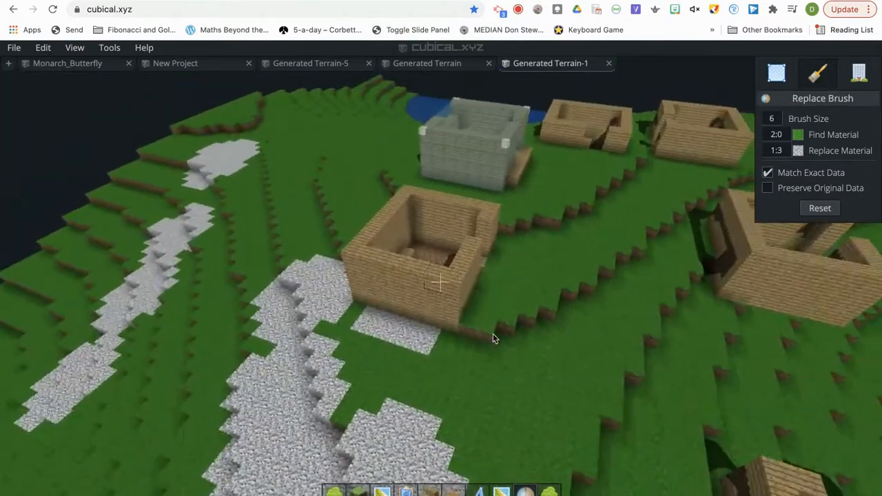
pyautogui.click(493, 334)
pyautogui.click(493, 334)
pyautogui.click(493, 333)
pyautogui.click(492, 333)
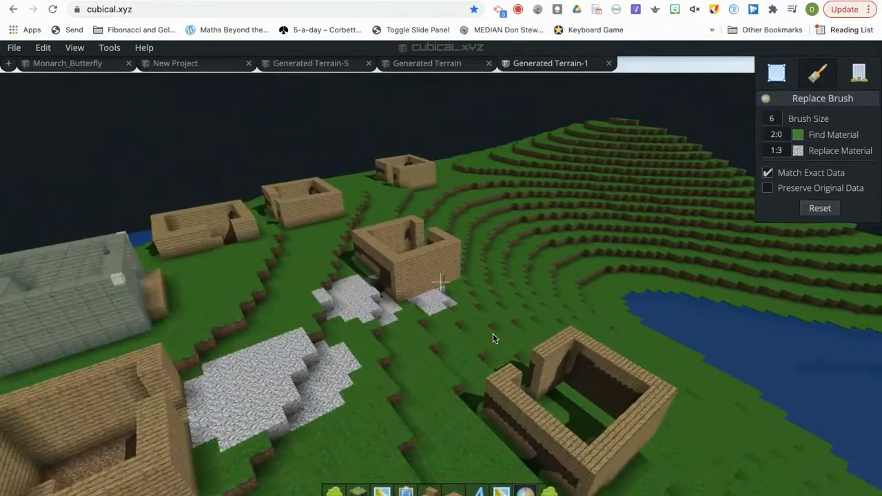
pyautogui.click(493, 334)
pyautogui.click(492, 333)
pyautogui.click(492, 333)
pyautogui.click(493, 334)
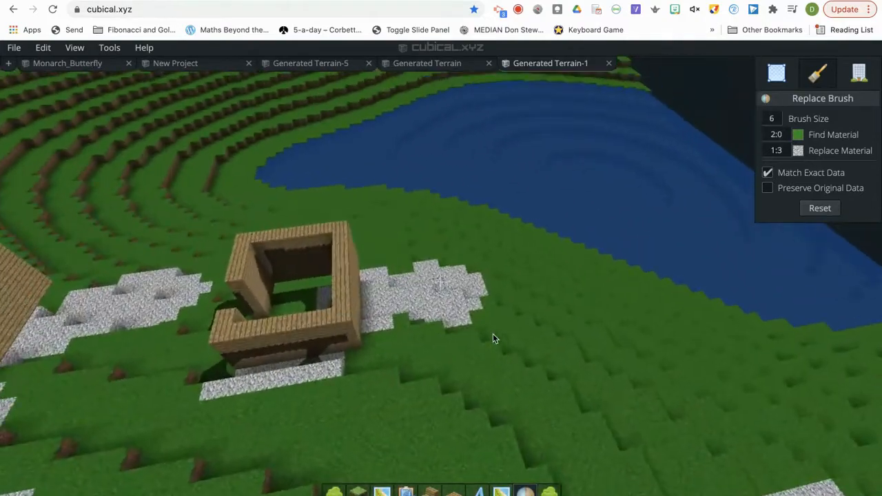
pyautogui.click(493, 333)
pyautogui.click(493, 333)
pyautogui.click(493, 333)
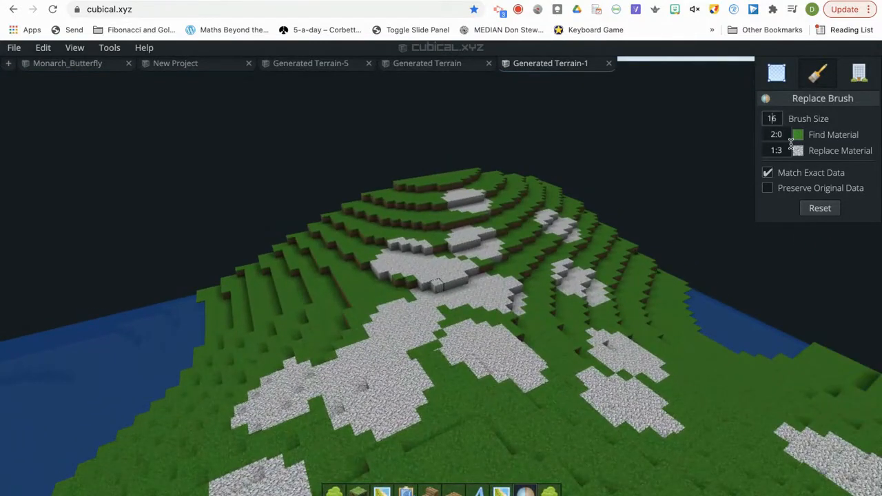
# Set the Replace Brush size to 16 and cover wide areas of grass between the hill and the lakeshore with diorite
pyautogui.click(646, 323)
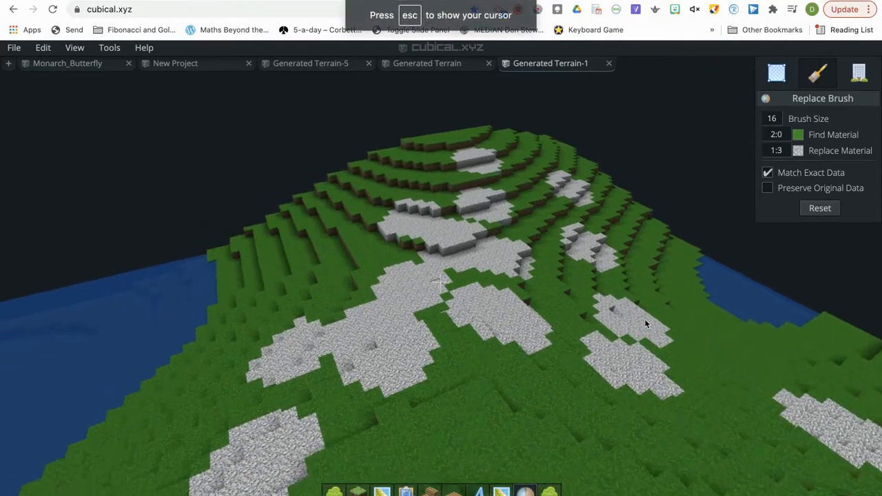
pyautogui.click(646, 323)
pyautogui.click(646, 324)
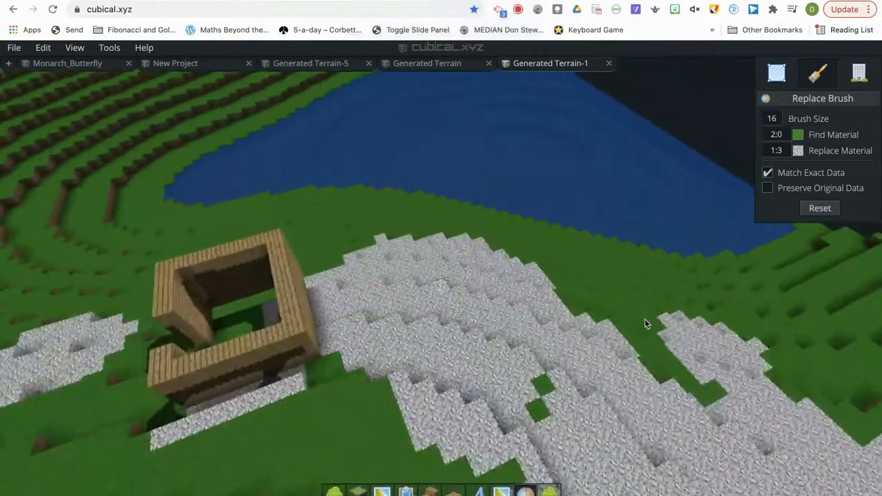
pyautogui.moveTo(645, 320); pyautogui.dragTo(645, 320)
pyautogui.click(645, 322)
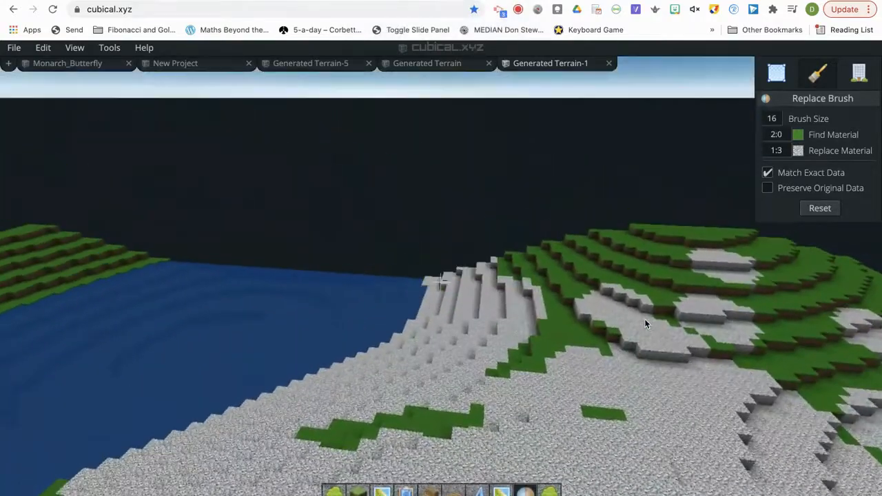
pyautogui.click(645, 321)
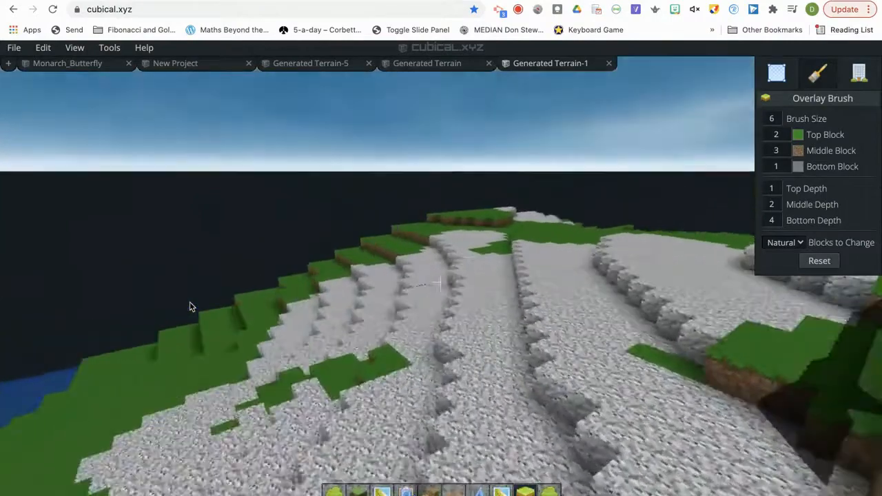
# Use the size 6 Overlay Brush to lay grass back over parts of the diorite-covered hillside
pyautogui.click(190, 302)
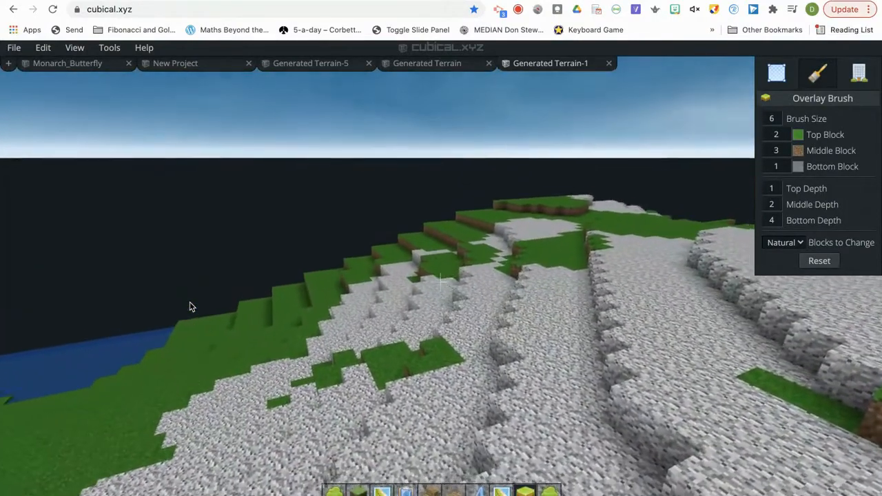
pyautogui.click(190, 303)
pyautogui.click(190, 302)
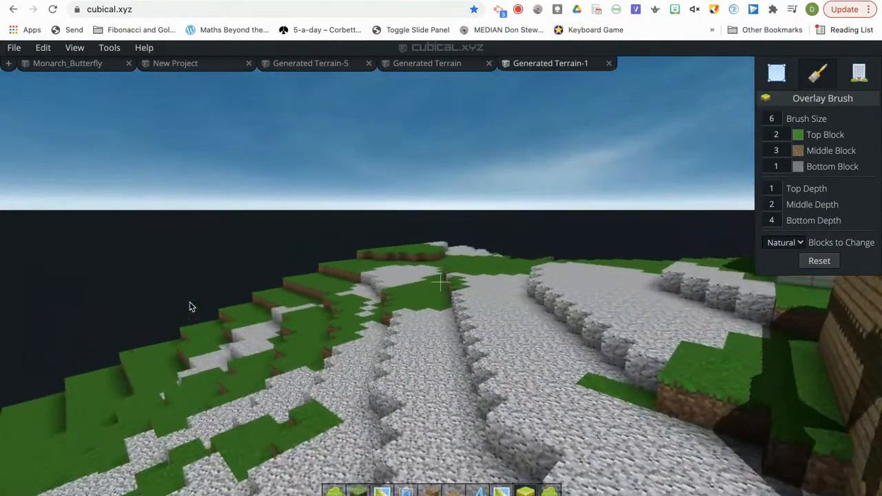
# Set the Overlay Brush's middle block to Birch Wood Plank (5:2)
pyautogui.press('Escape')
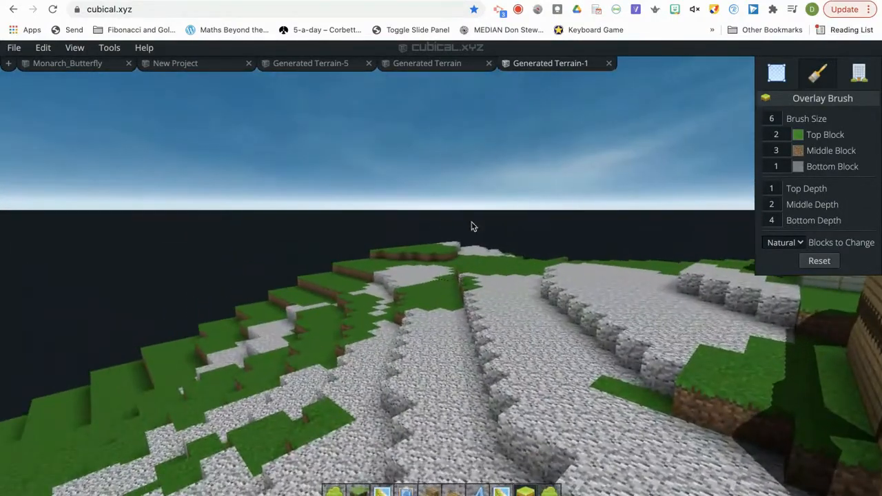
pyautogui.click(798, 135)
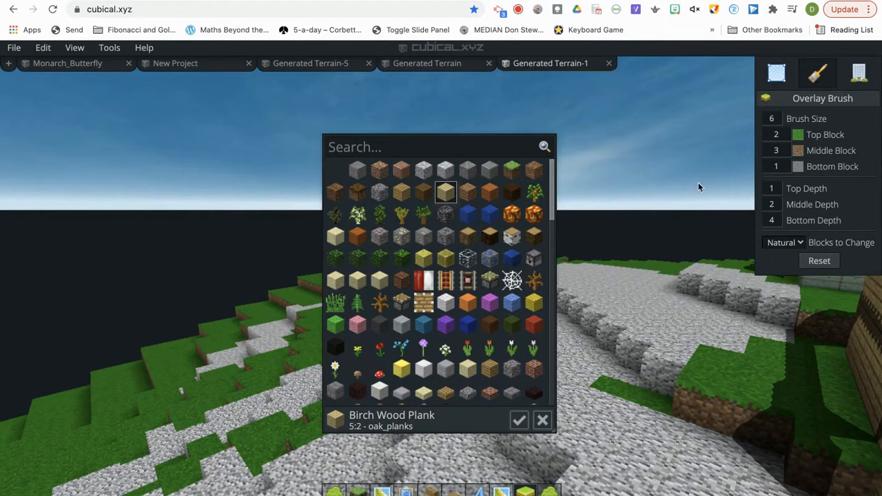
pyautogui.click(520, 421)
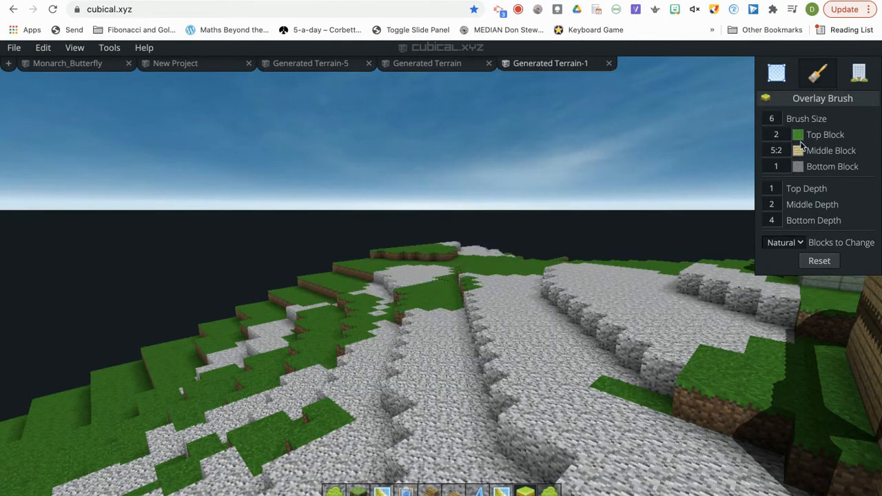
# Set the Overlay Brush's top block to Acacia Wood Plank (5:4) and paint patches of it over the diorite and grass hillside
pyautogui.click(798, 136)
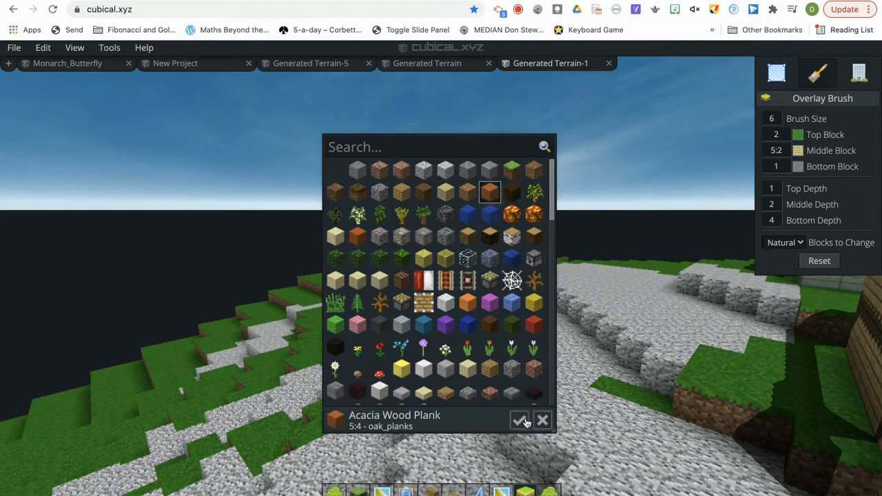
pyautogui.click(520, 420)
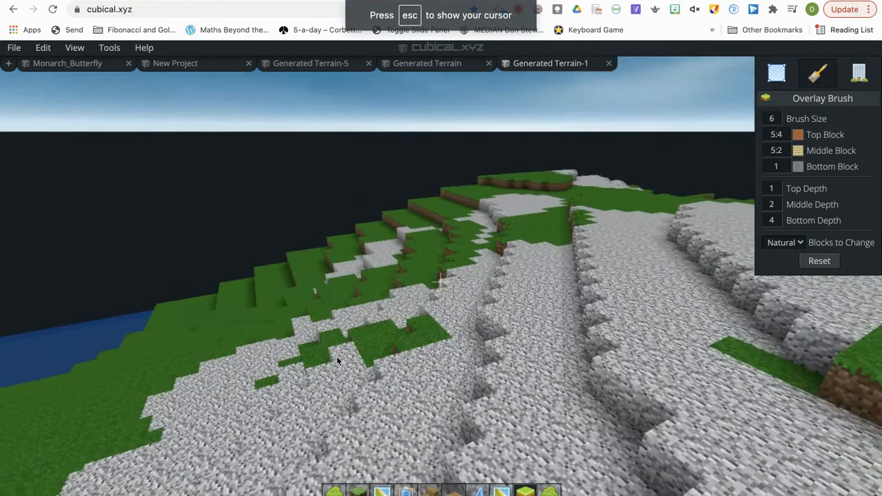
pyautogui.click(337, 358)
pyautogui.click(337, 358)
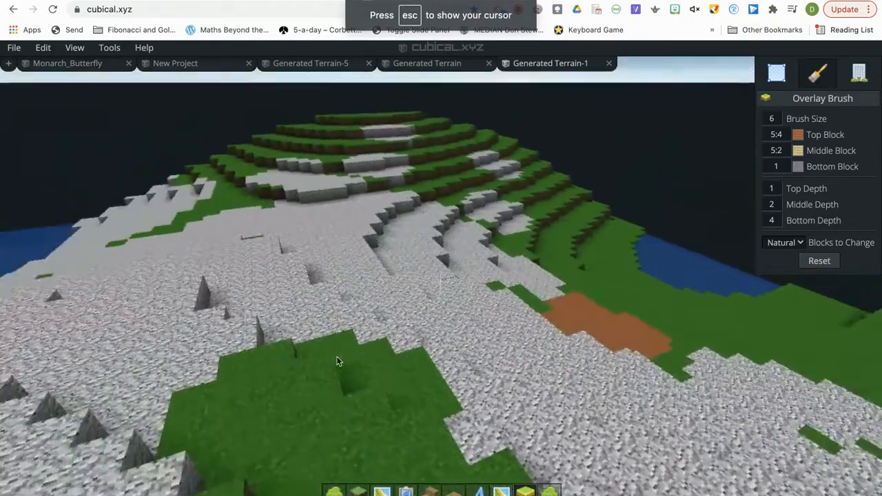
pyautogui.click(337, 360)
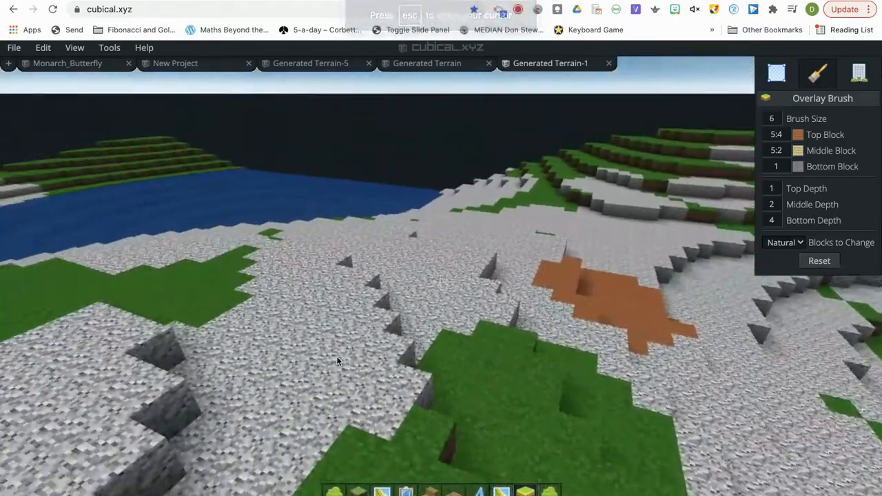
pyautogui.click(337, 361)
pyautogui.click(337, 361)
pyautogui.click(337, 361)
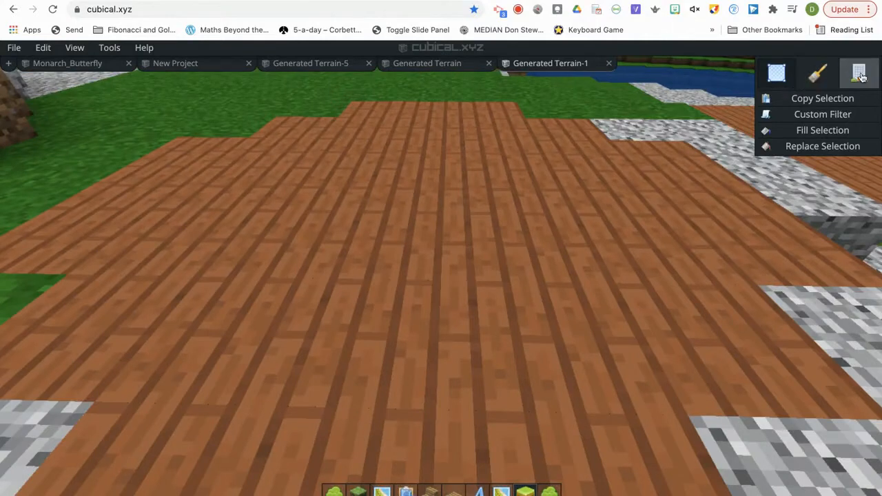
# Dig a one-block hole in the acacia plank patch and inspect the layer beneath the surface
pyautogui.click(404, 307)
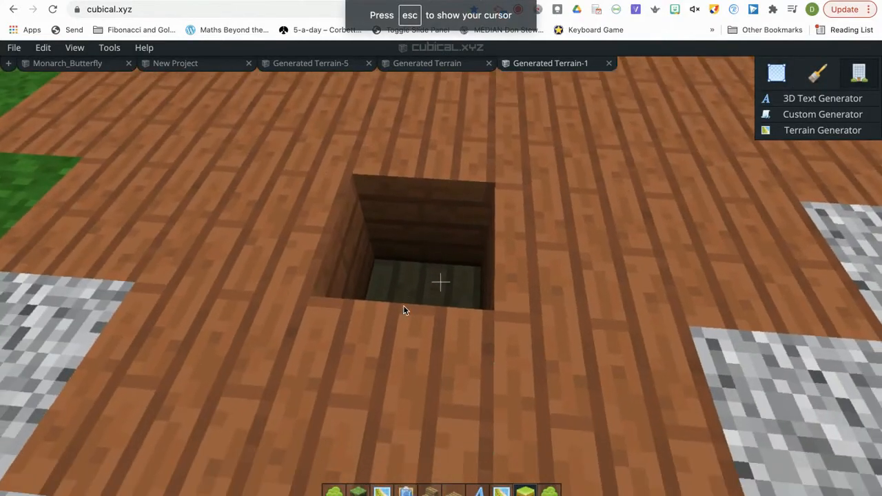
pyautogui.press('w')
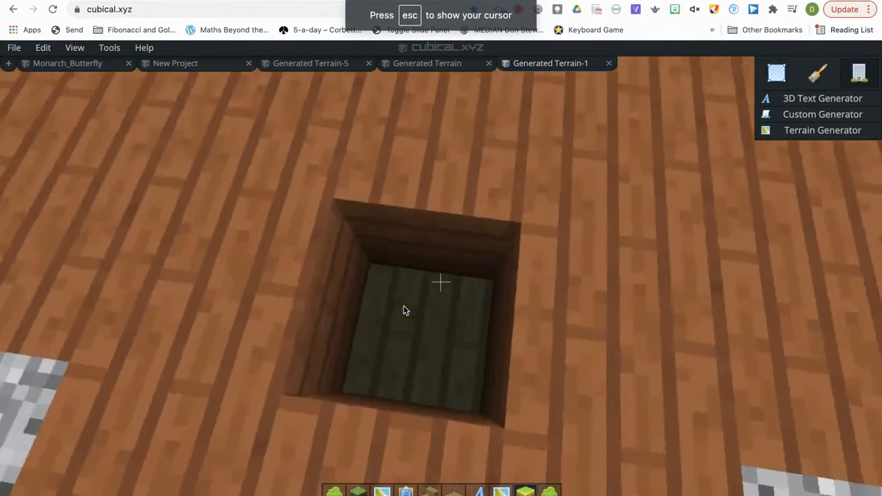
pyautogui.press('s')
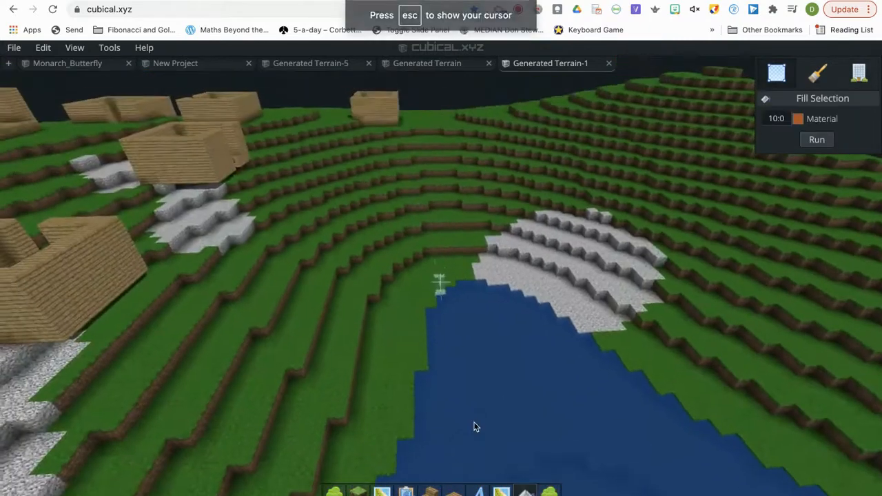
# Select a box-shaped region over the diorite slope at the end of the lake and fill it with Cobweb (30:0)
pyautogui.moveTo(474, 428); pyautogui.dragTo(474, 427)
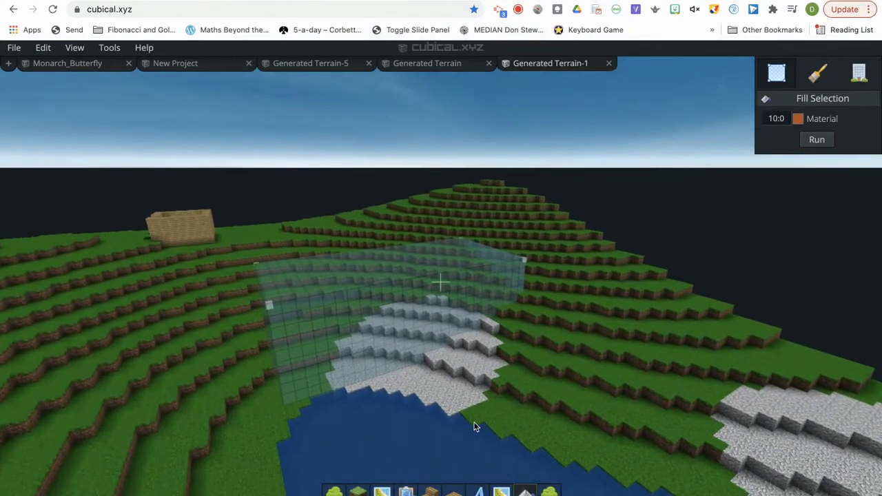
pyautogui.press('w')
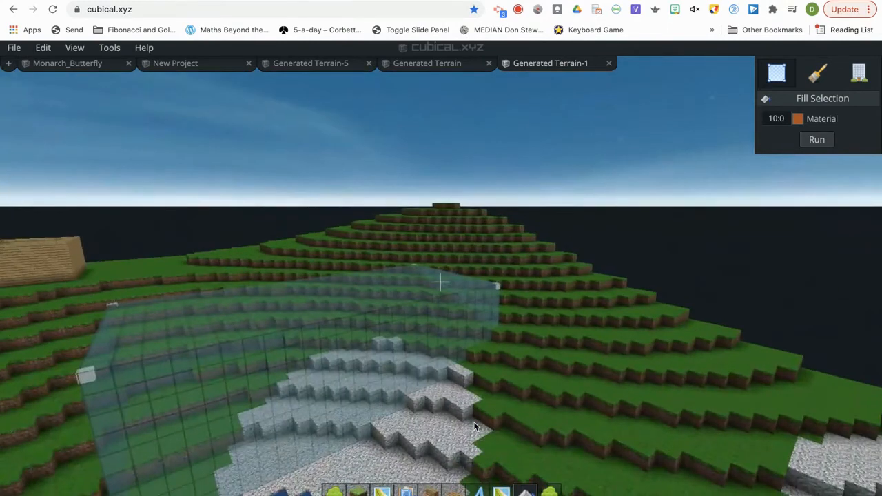
pyautogui.click(798, 119)
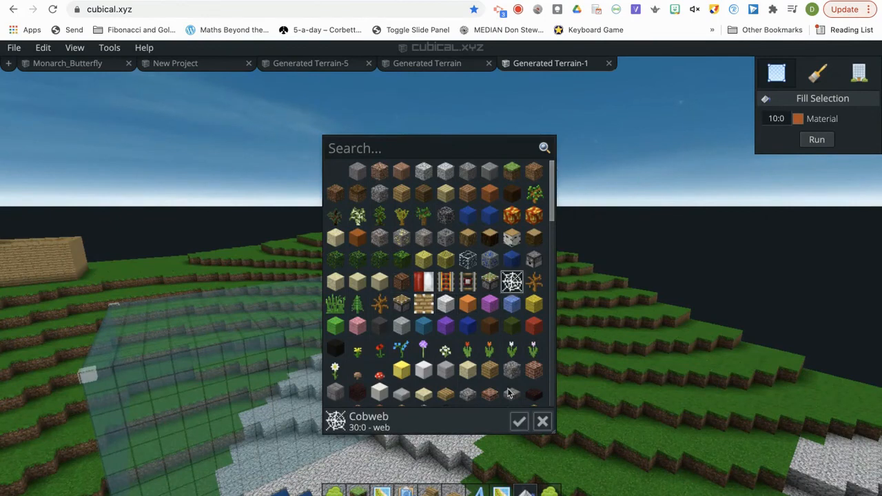
pyautogui.click(518, 421)
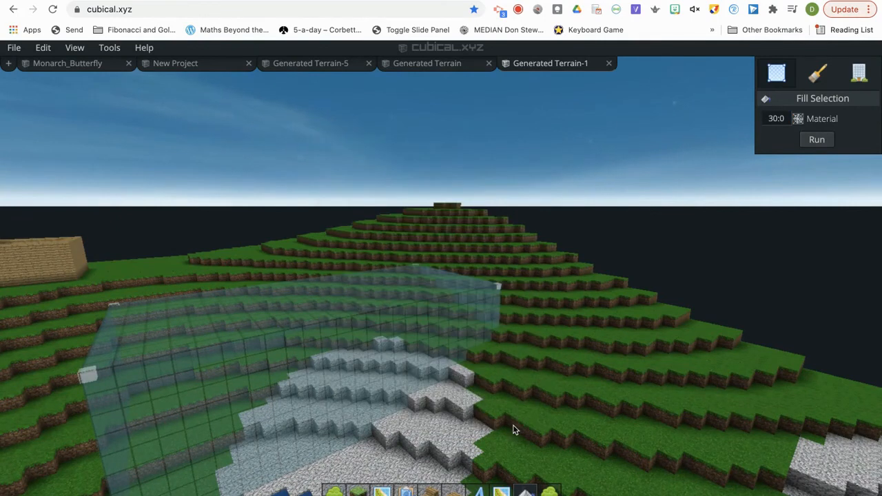
pyautogui.click(817, 140)
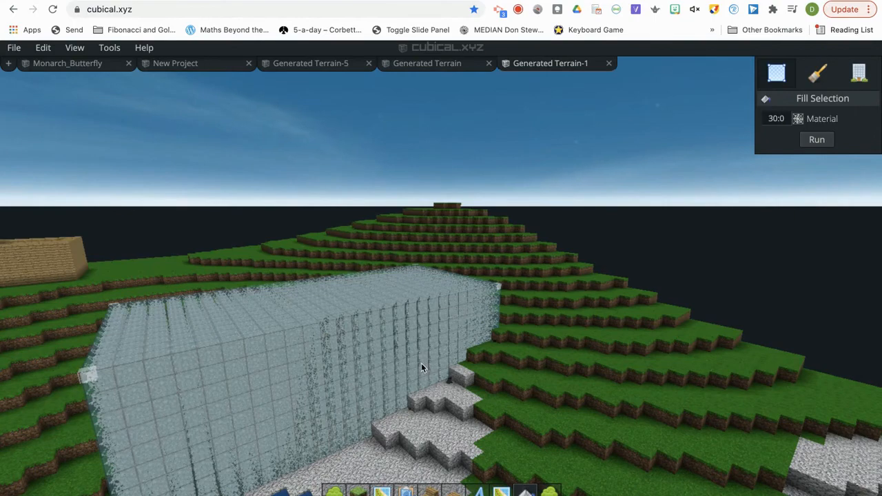
# Examine the cobweb-filled box at the lakeshore from above, close up and from several sides
pyautogui.rightClick(540, 397)
pyautogui.press('w')
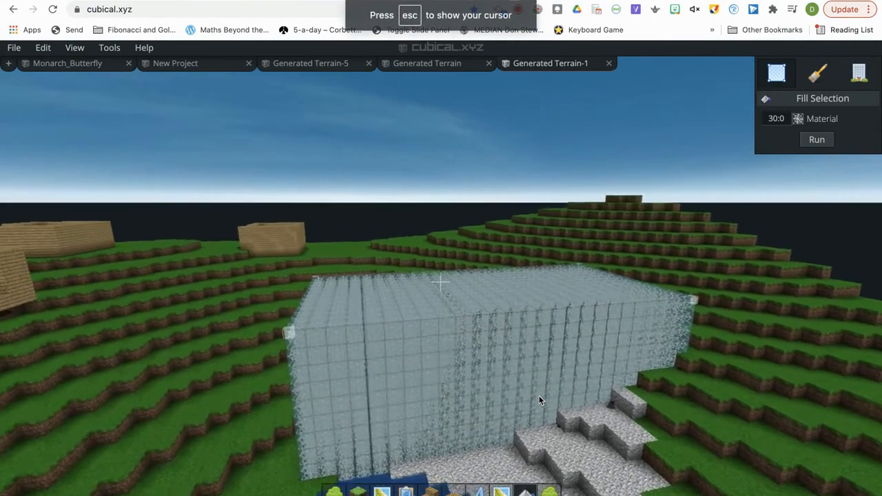
pyautogui.press('w')
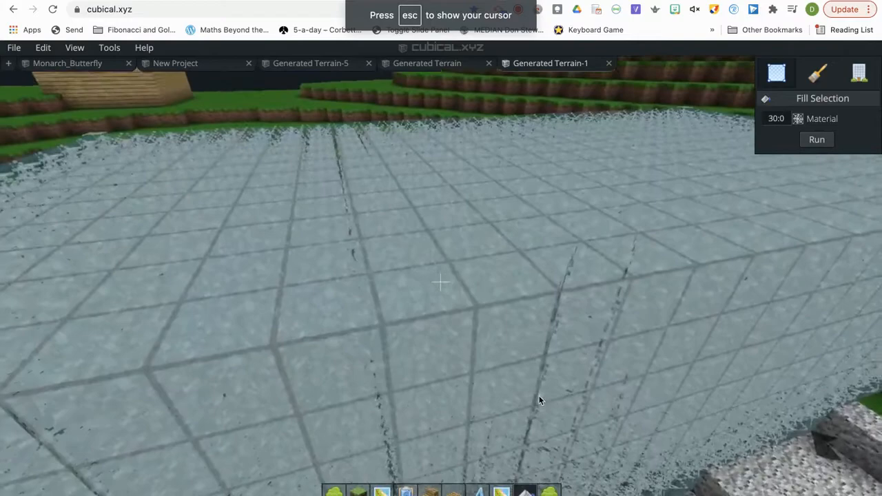
pyautogui.press('w')
pyautogui.press('s')
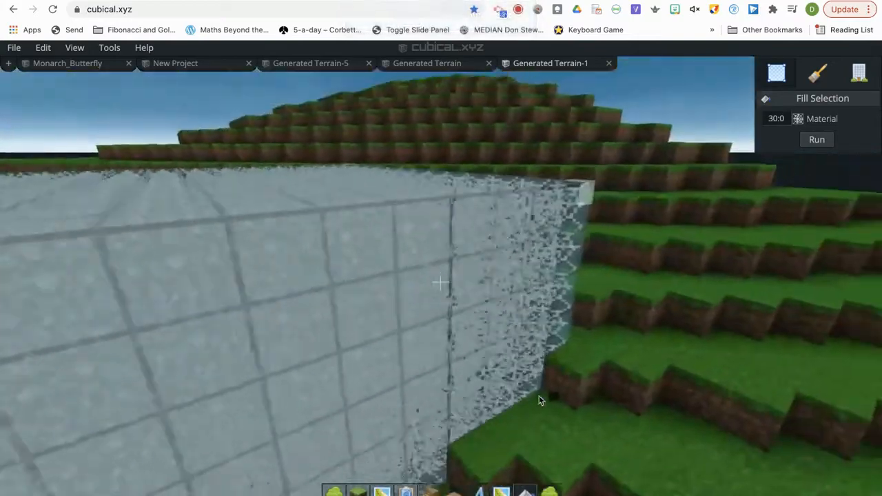
pyautogui.press('w')
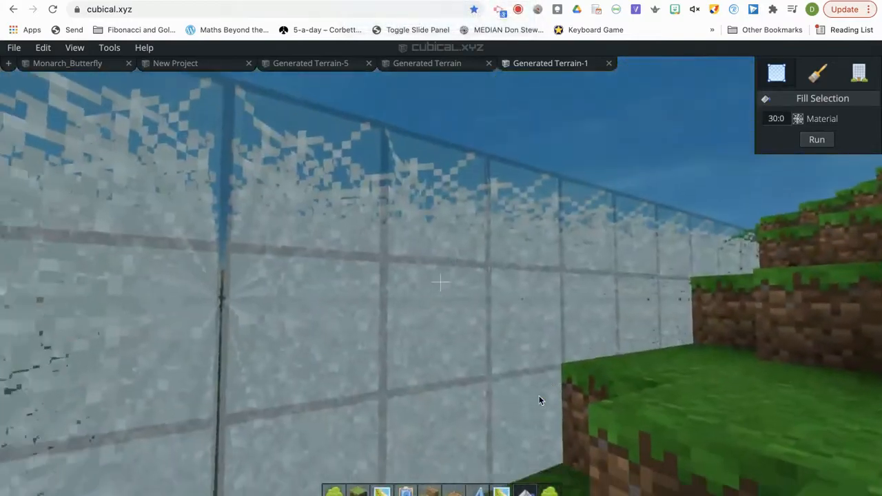
pyautogui.press('s')
pyautogui.press('w')
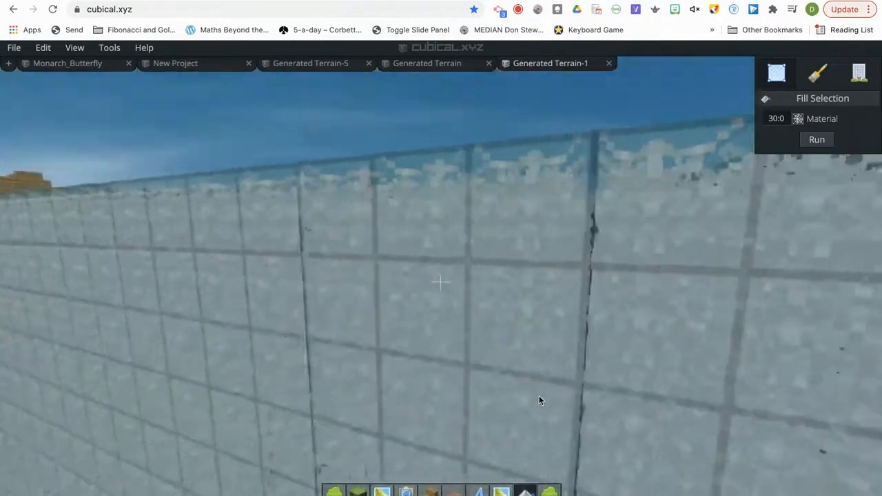
pyautogui.press('s')
pyautogui.press('w')
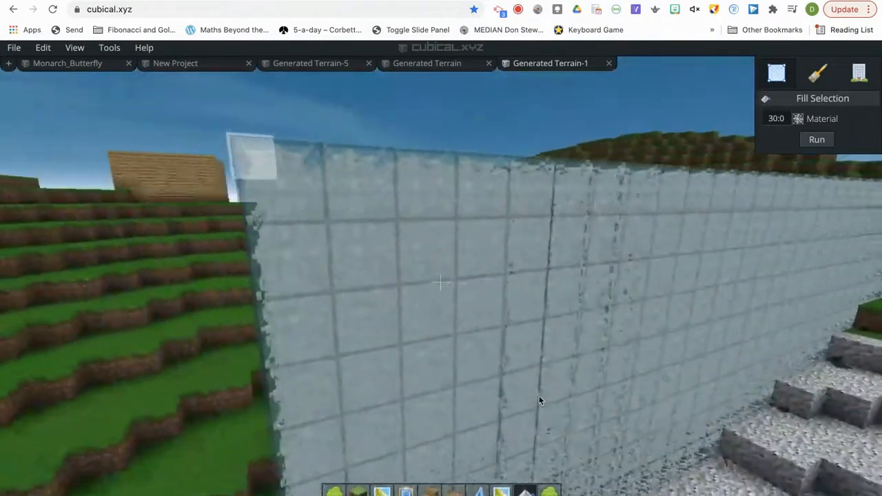
pyautogui.press('a')
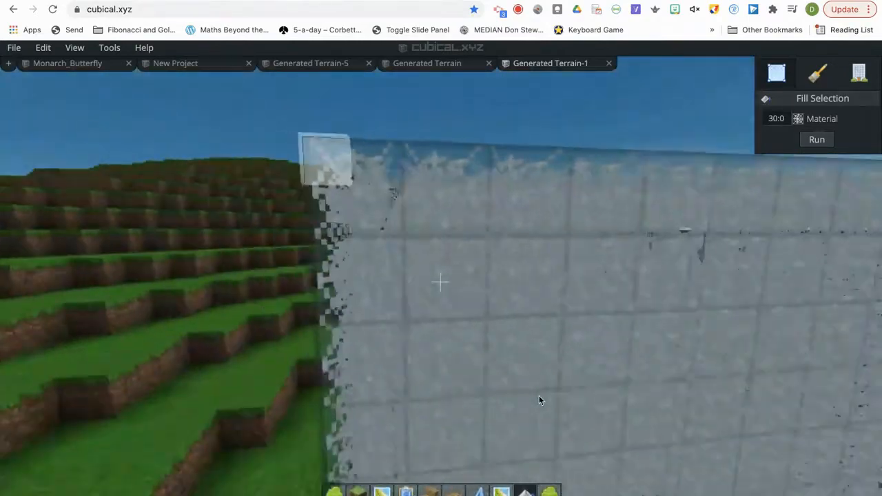
pyautogui.press('a')
pyautogui.press('w')
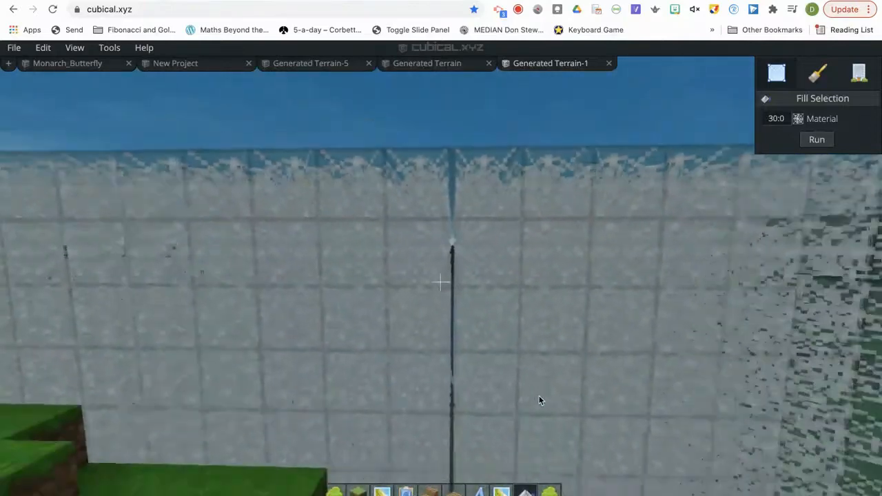
pyautogui.press('s')
pyautogui.press('w')
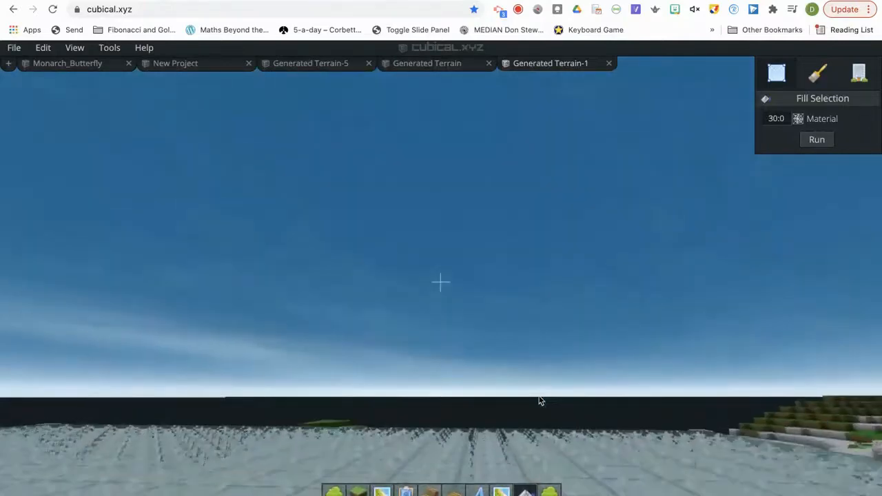
pyautogui.press('w')
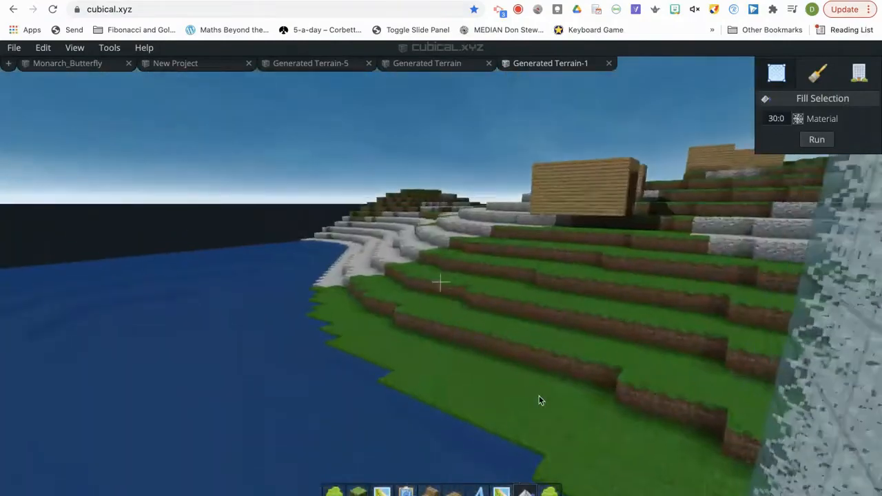
pyautogui.press('s')
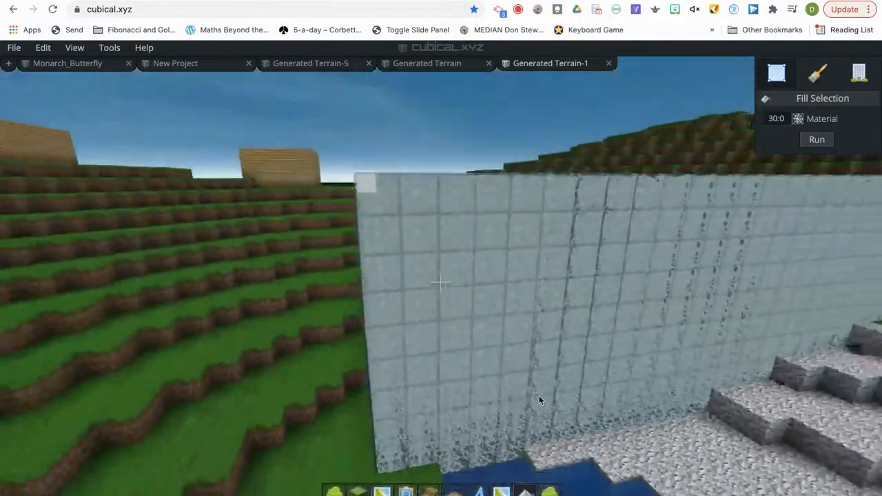
pyautogui.press('s')
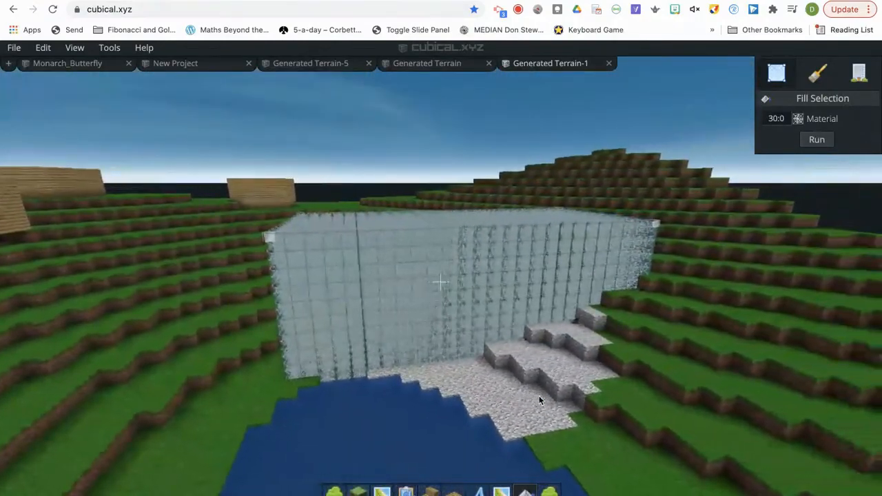